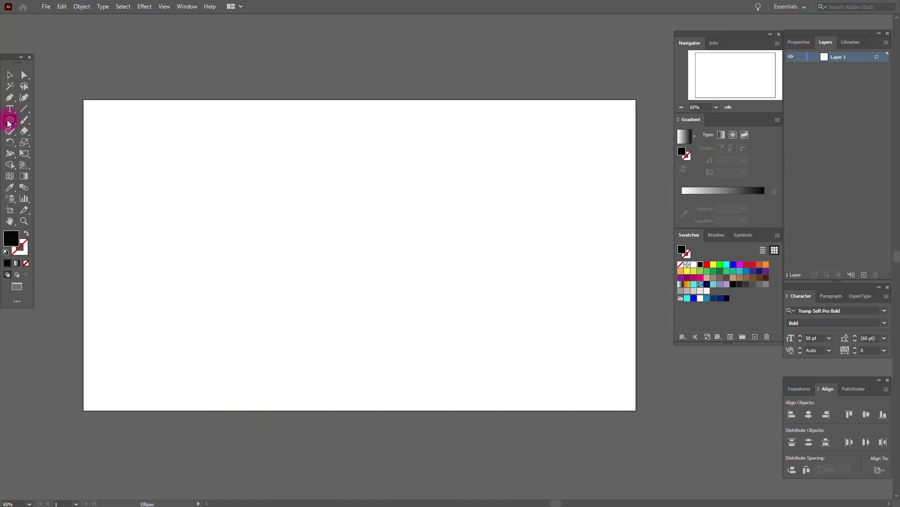
Step: Draw an artboard-sized rectangle and give it a radial gradient running from blue to dark navy
drag(8, 124, 34, 118)
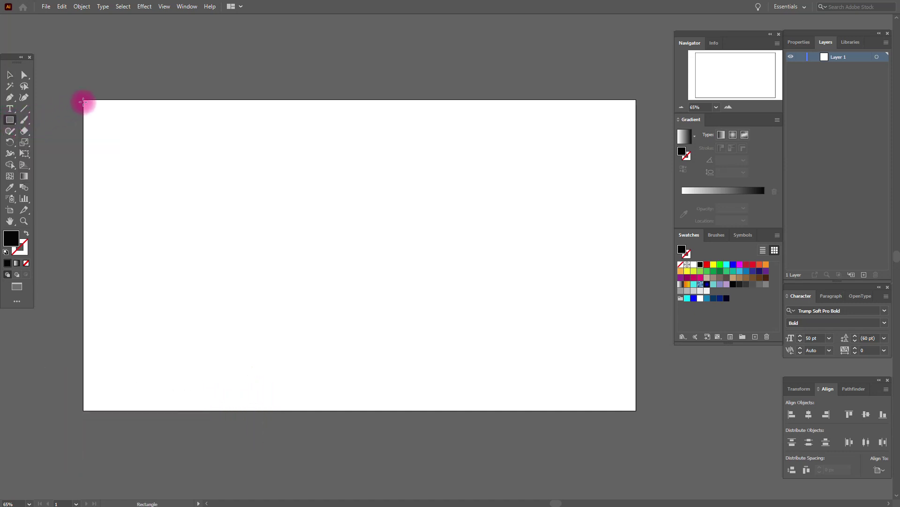
drag(83, 100, 636, 410)
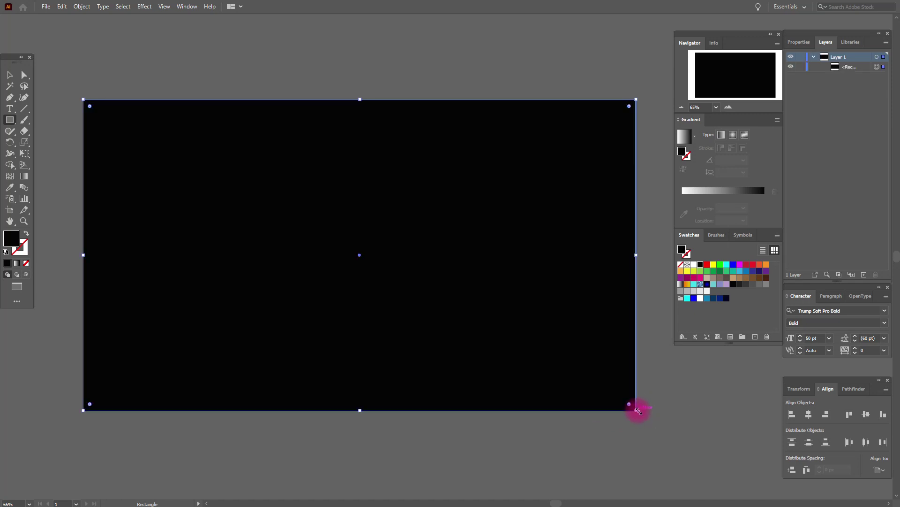
click(680, 284)
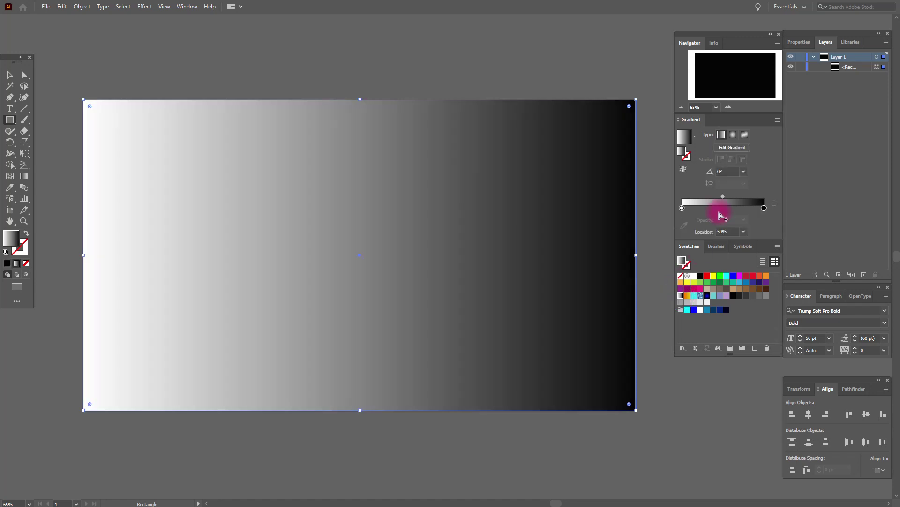
click(734, 138)
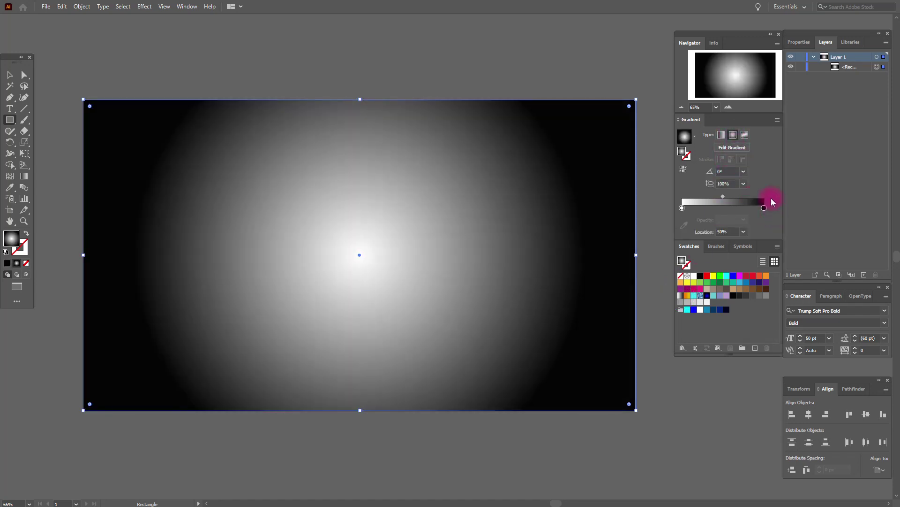
click(678, 203)
click(683, 208)
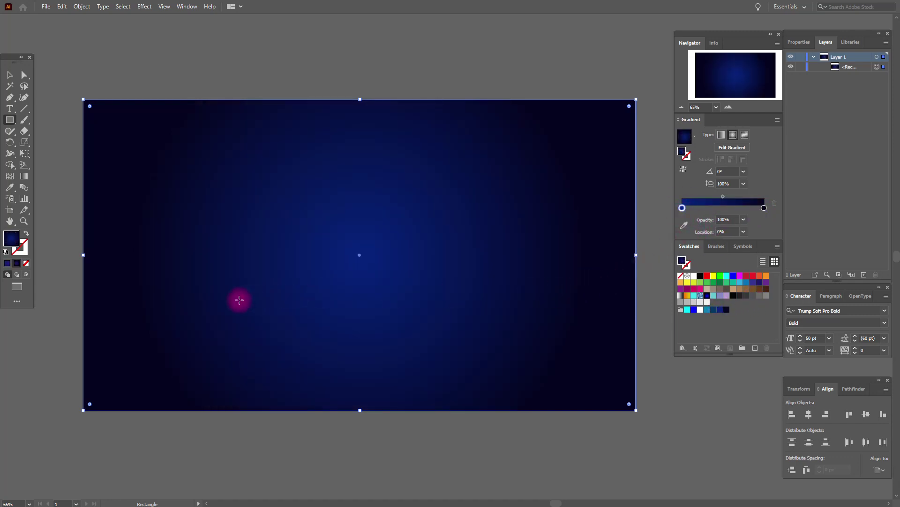
Step: Drag the radial gradient's centre down to the bottom edge and widen its glow
click(27, 178)
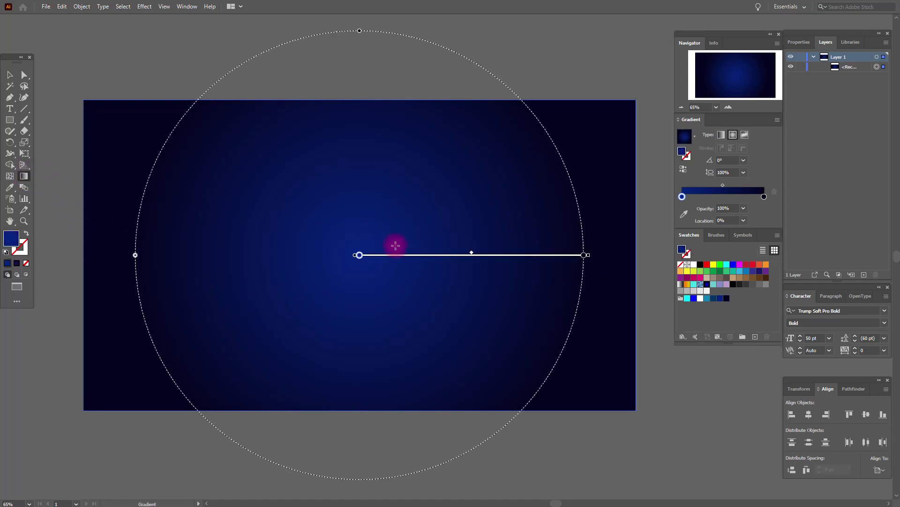
mouse_move(408, 259)
mouse_down()
mouse_move(418, 362)
mouse_move(392, 410)
mouse_up()
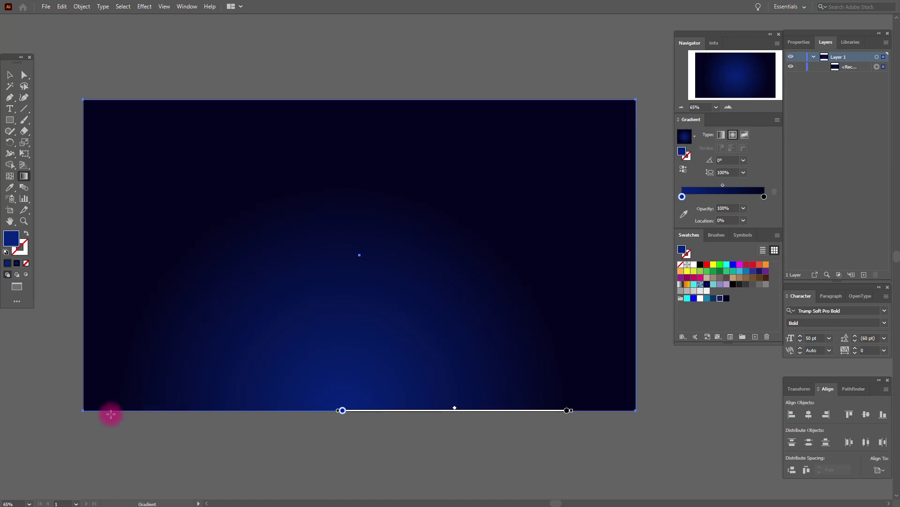
drag(118, 412, 10, 411)
click(10, 221)
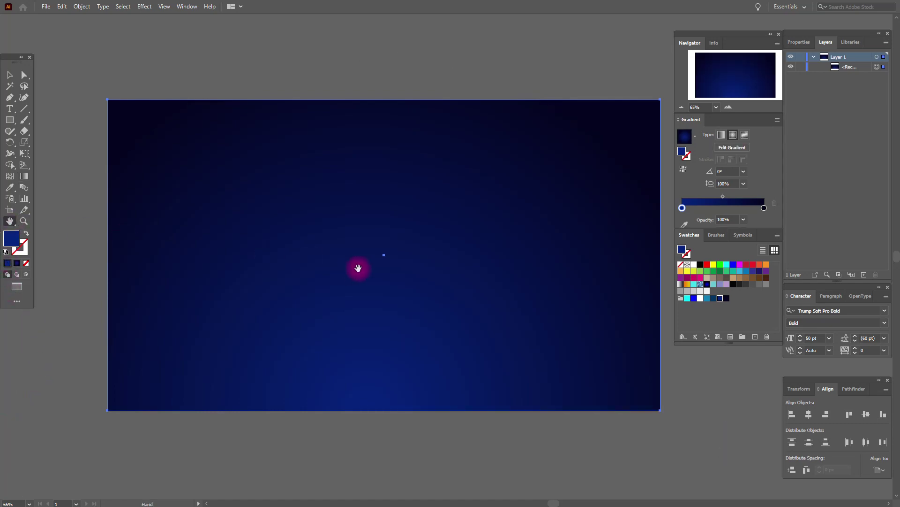
mouse_move(359, 275)
mouse_down()
mouse_move(339, 283)
mouse_move(350, 288)
mouse_up()
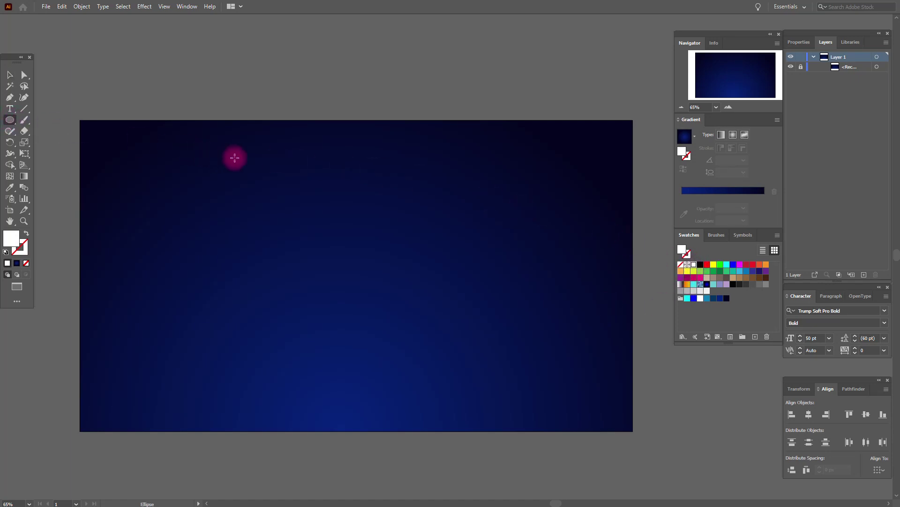
Step: Draw a small and a larger white circle, then zoom in and select both
drag(254, 269, 281, 279)
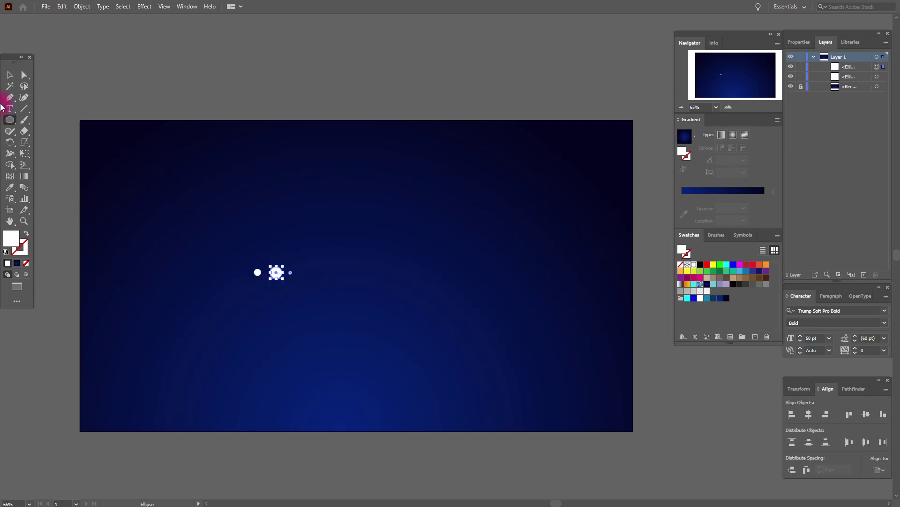
shift+click(257, 272)
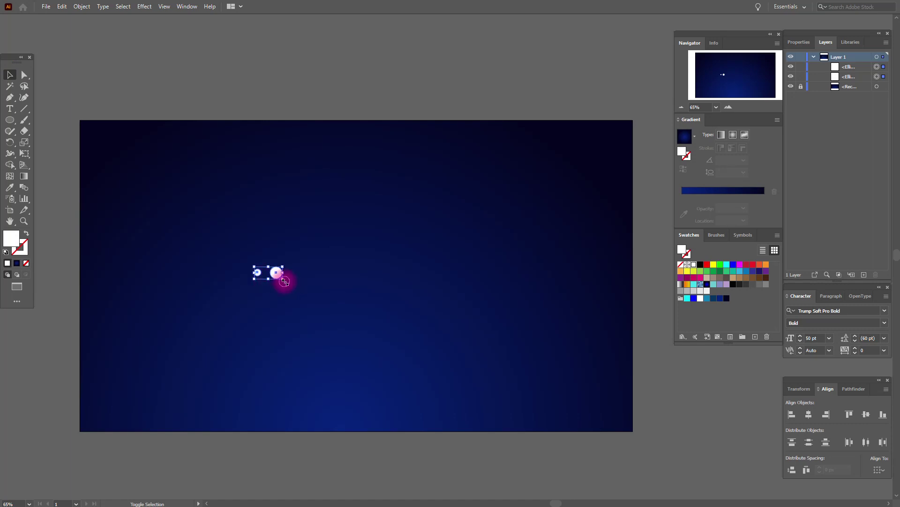
drag(284, 280, 263, 273)
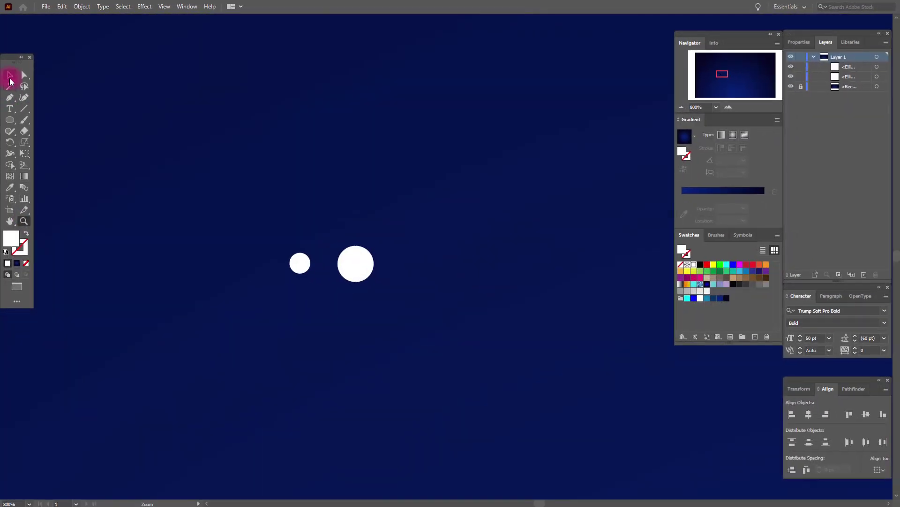
drag(395, 298, 370, 281)
Step: Copy the small circle twice and stack the copies directly beneath it
click(406, 264)
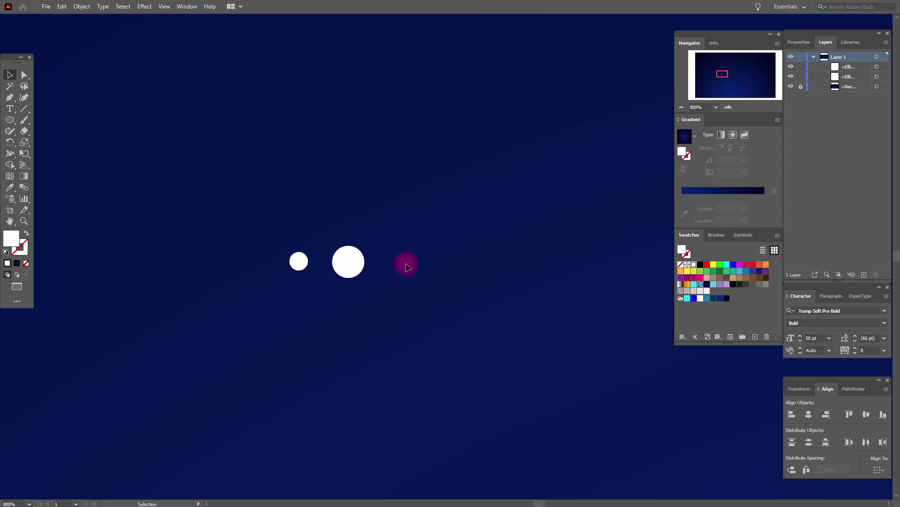
click(299, 262)
drag(299, 261, 301, 264)
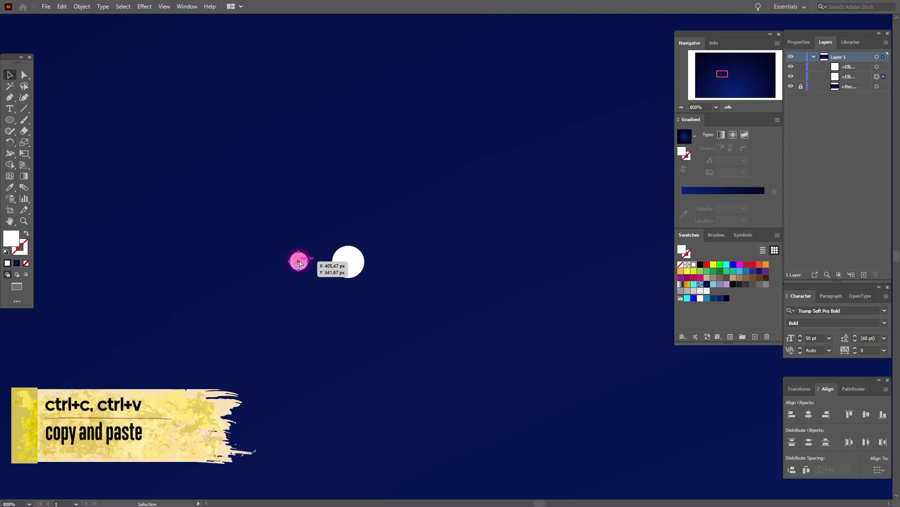
drag(446, 256, 299, 291)
key(ctrl+v)
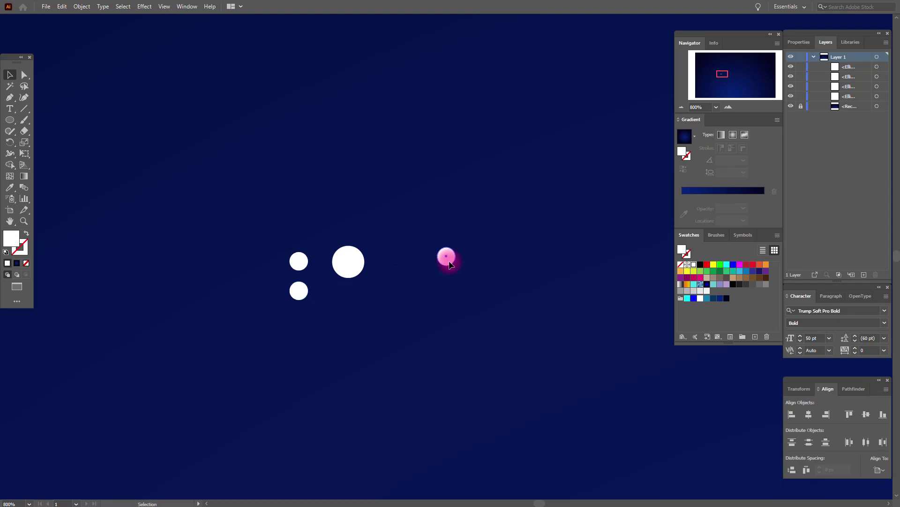
drag(449, 265, 303, 325)
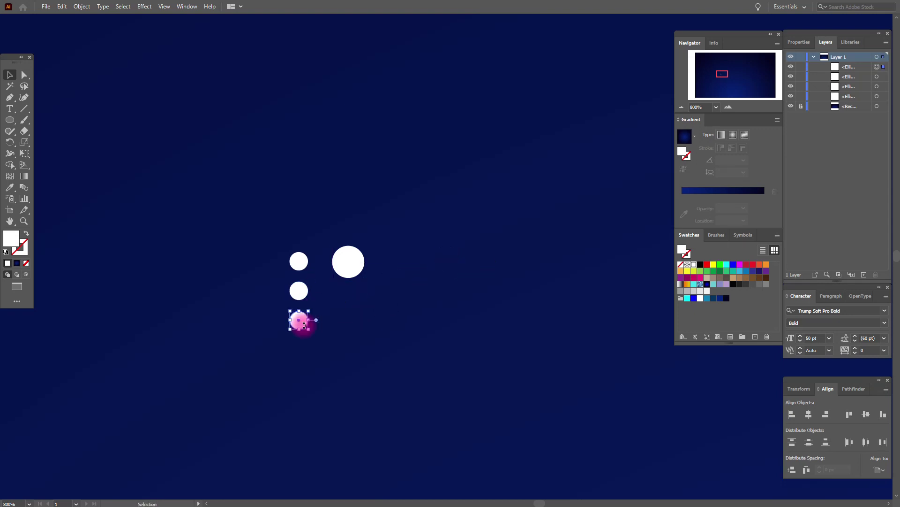
Step: Fill the middle circle teal and the bottom circle dark blue, then zoom in closely
click(299, 291)
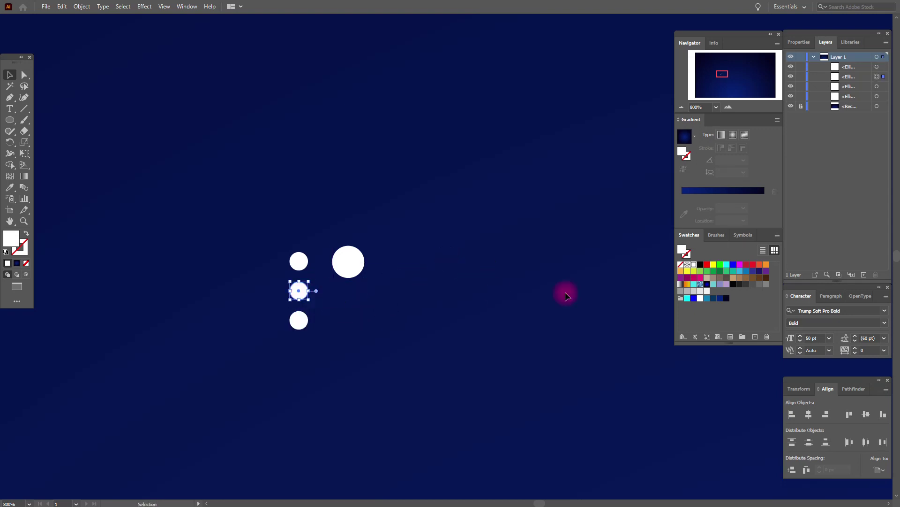
click(708, 298)
click(302, 323)
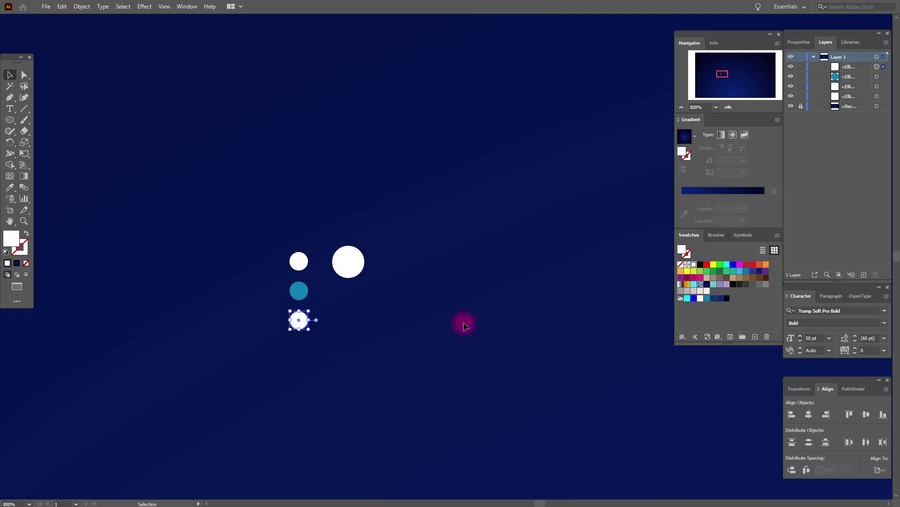
click(713, 299)
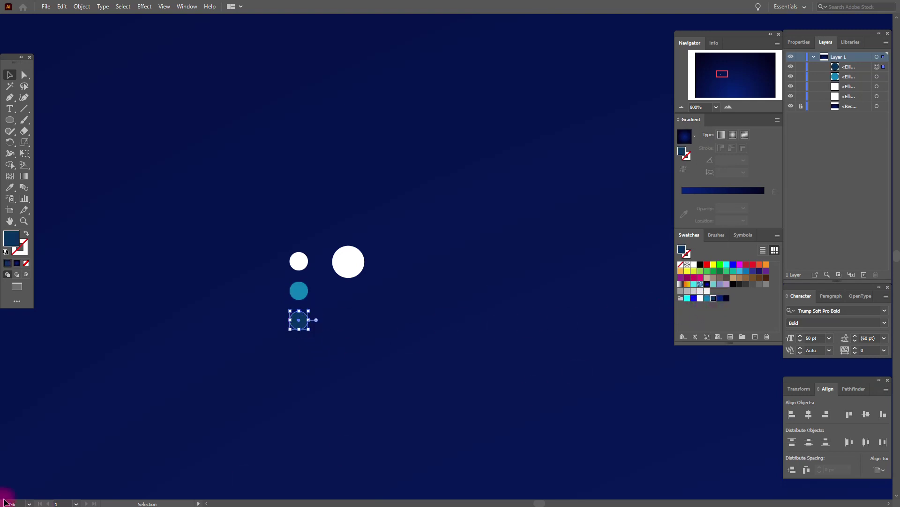
key(ctrl+0)
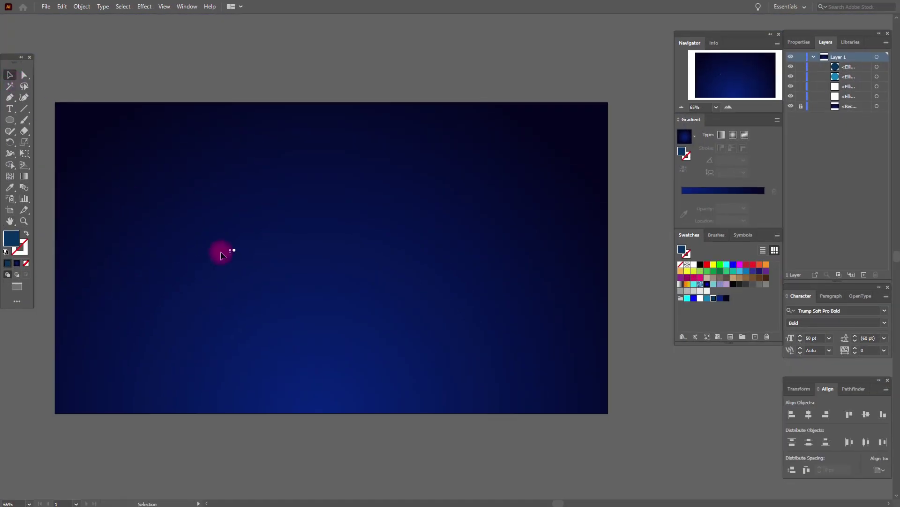
key(ctrl+plus)
key(ctrl+plus)
key(ctrl+plus)
key(ctrl+plus)
key(ctrl+plus)
key(ctrl+plus)
key(ctrl+plus)
key(ctrl+plus)
key(ctrl+plus)
key(ctrl+plus)
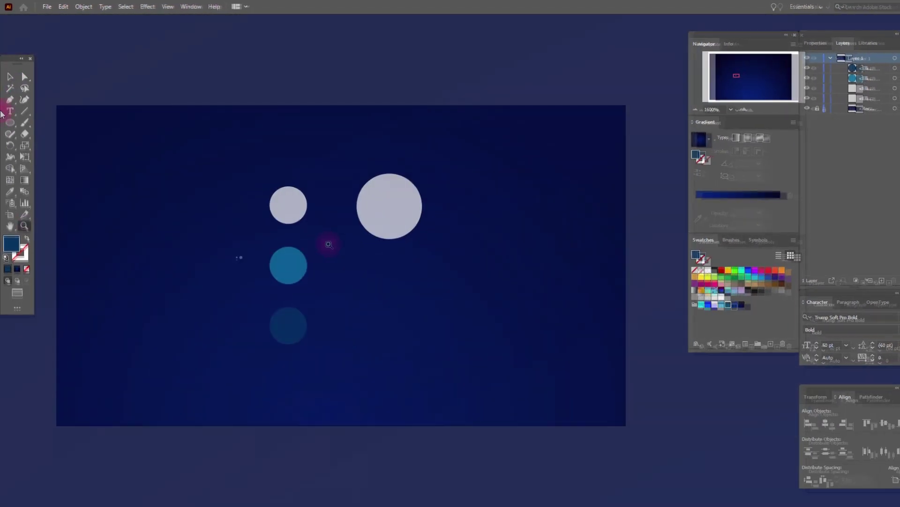
Step: Save the small white circle and the teal circle as new symbols
click(288, 205)
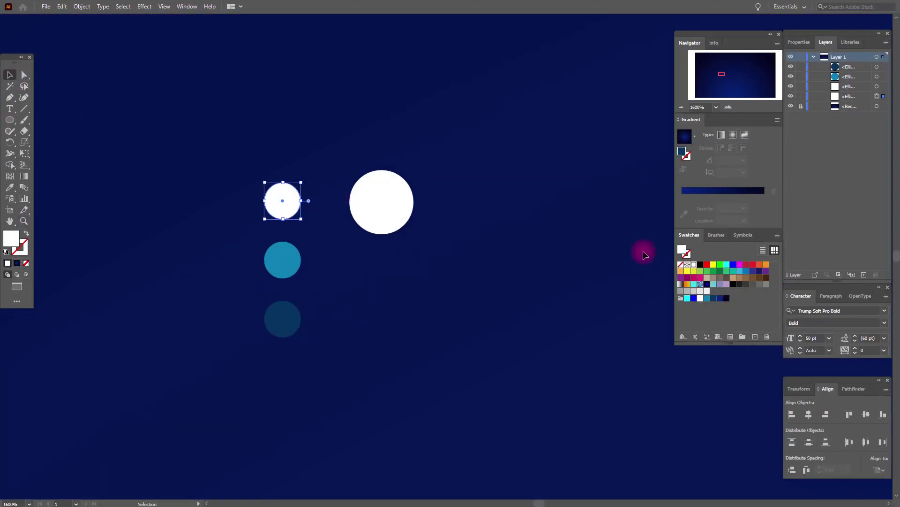
click(756, 238)
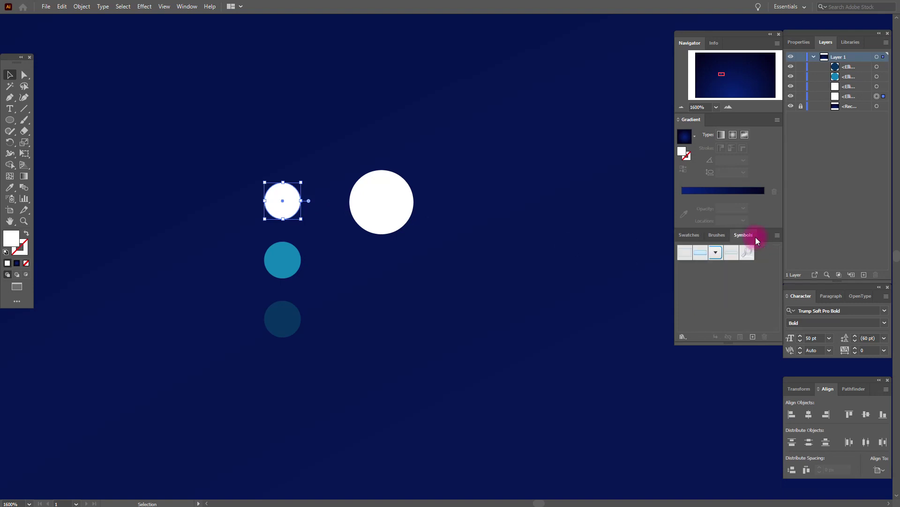
click(754, 336)
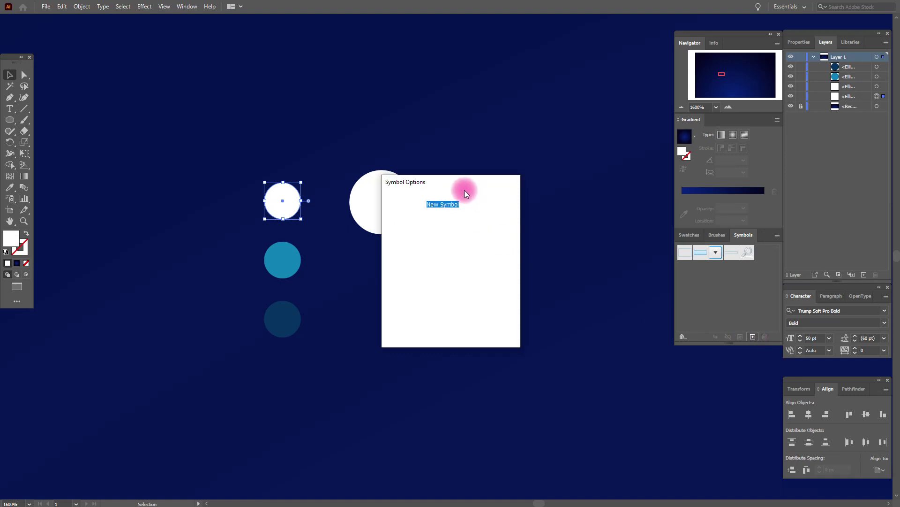
click(449, 325)
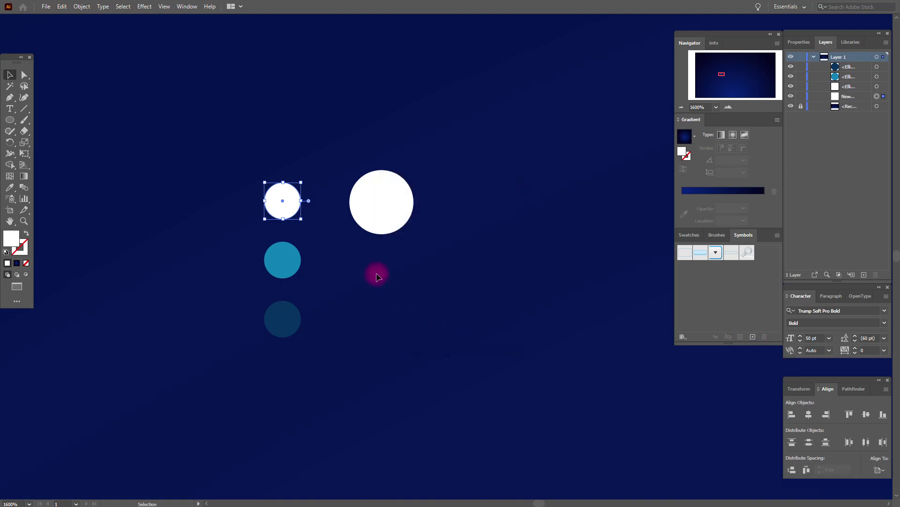
click(273, 259)
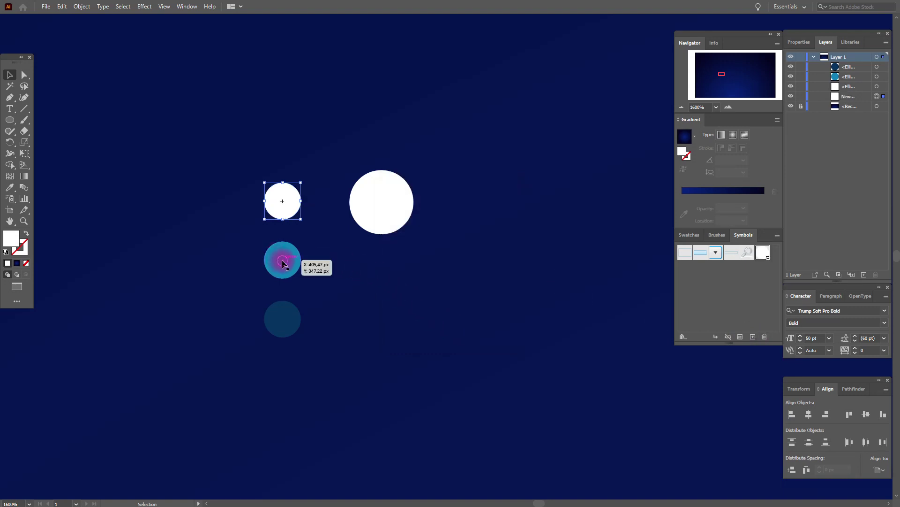
click(753, 335)
click(460, 330)
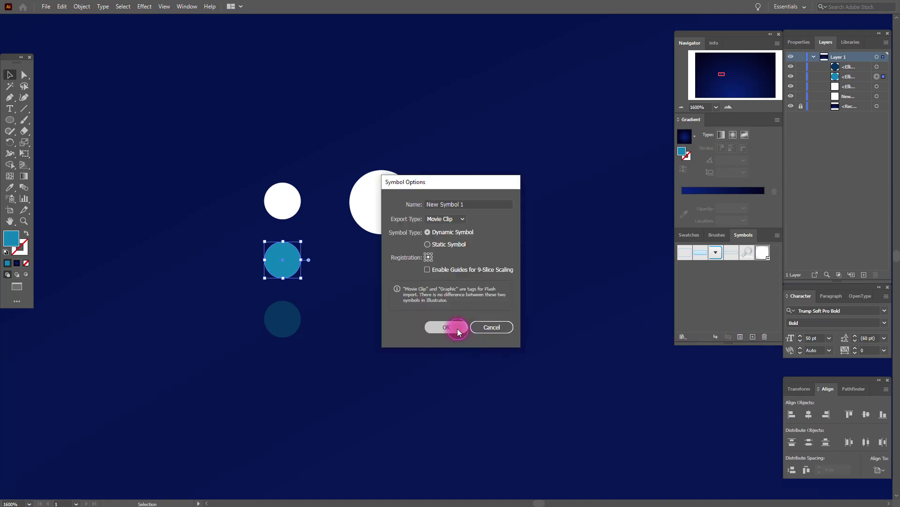
Step: Save the dark circle and the large white circle as new symbols
click(277, 333)
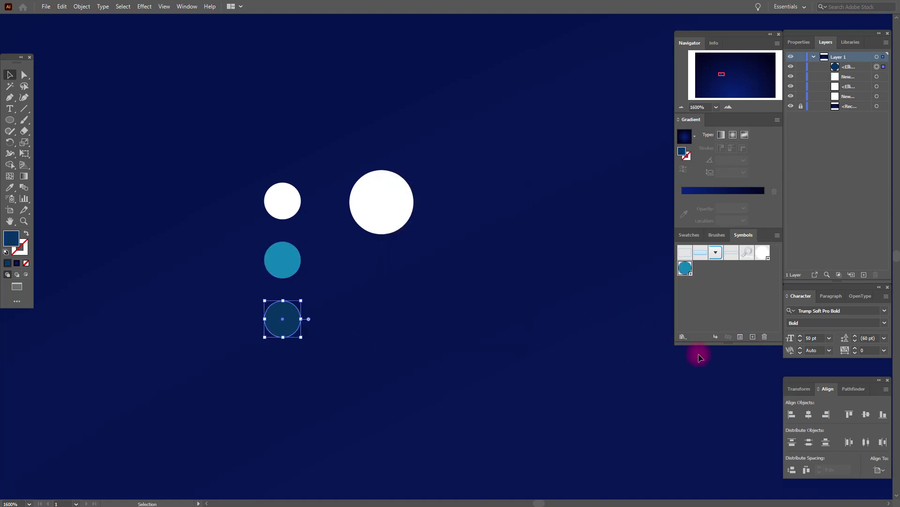
click(754, 337)
click(462, 330)
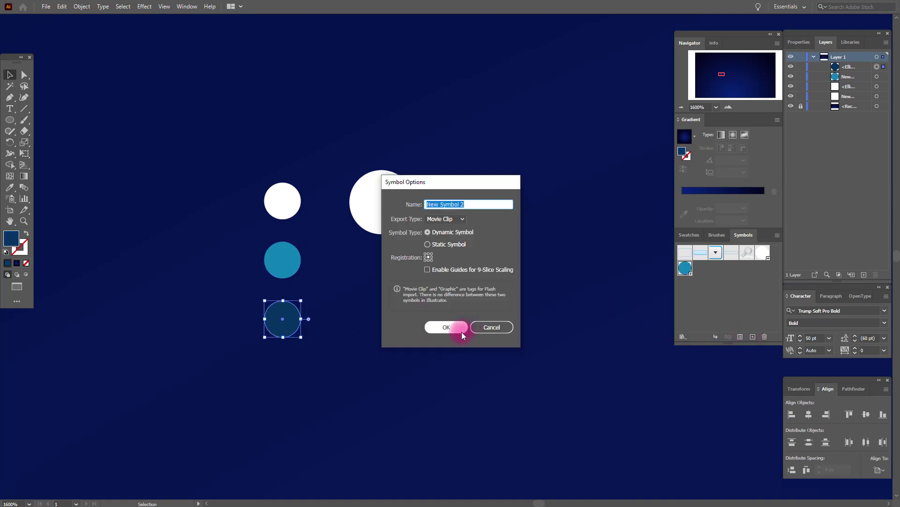
click(396, 220)
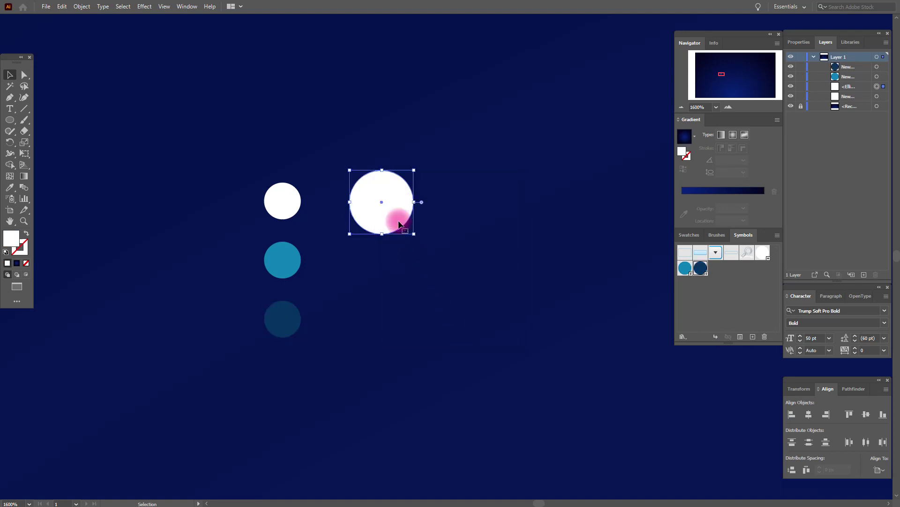
click(753, 337)
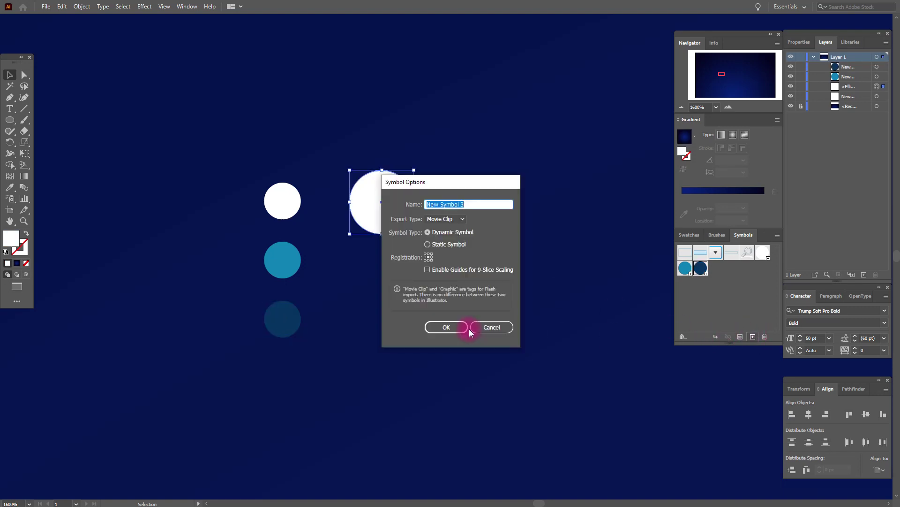
click(461, 329)
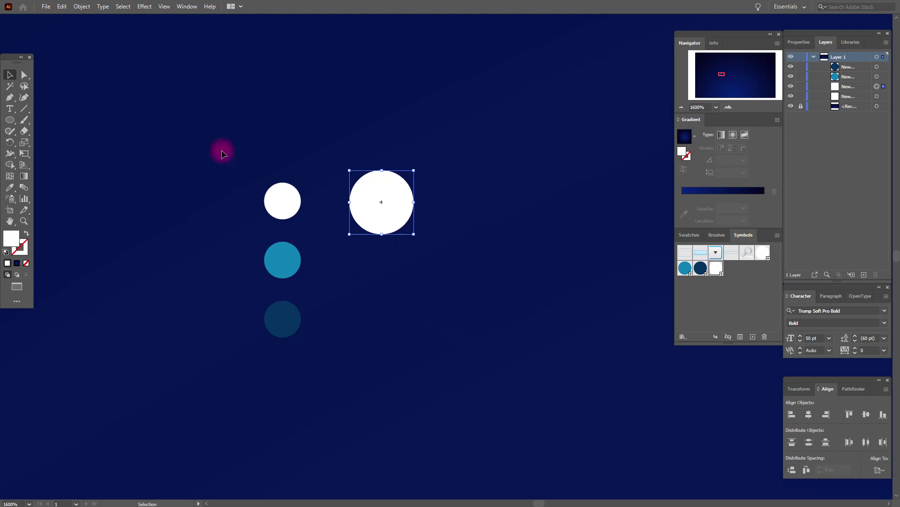
Step: Delete all four circles from the artboard and fit the artboard in view
drag(221, 147, 467, 370)
key(Delete)
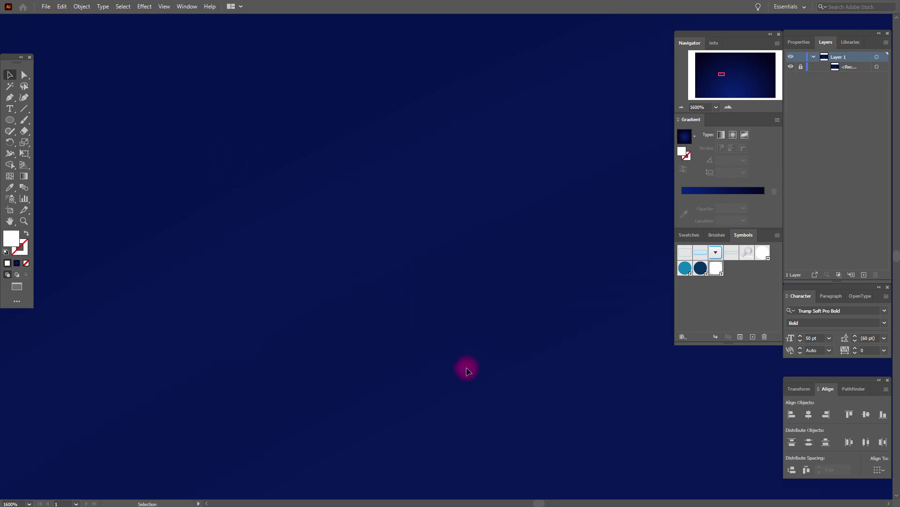
key(ctrl+0)
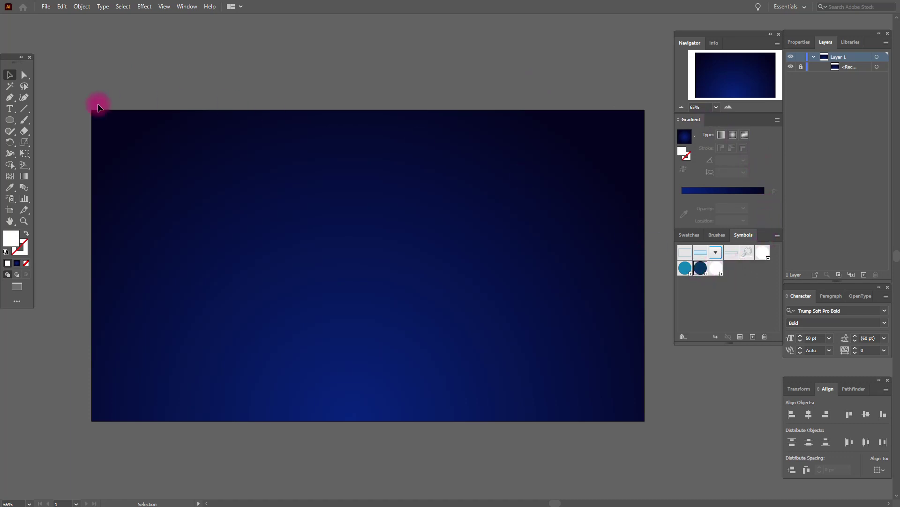
Step: Spray star symbols across the sky with the Symbol Sprayer, switching between the teal and other circle symbols
click(13, 199)
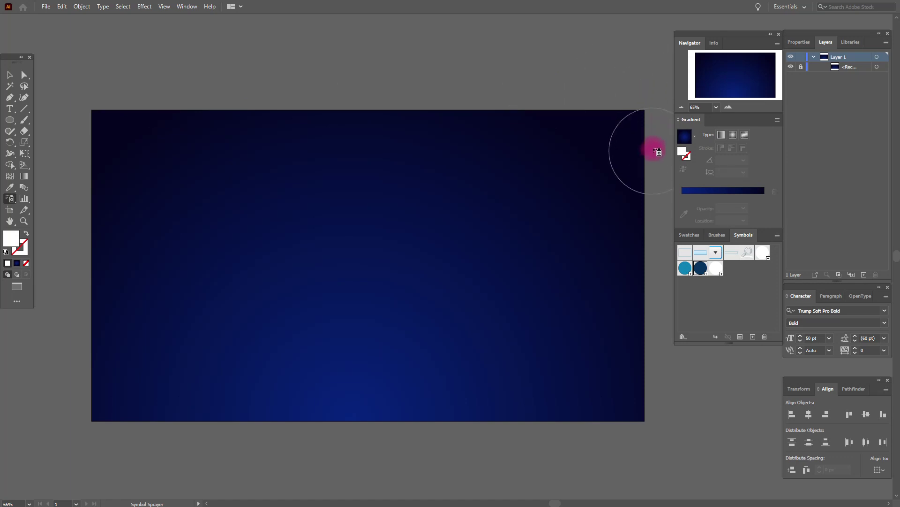
mouse_move(255, 100)
mouse_down()
mouse_move(128, 198)
mouse_move(117, 192)
mouse_move(160, 130)
mouse_move(209, 105)
mouse_move(234, 154)
mouse_move(267, 176)
mouse_move(313, 129)
mouse_move(356, 188)
mouse_move(408, 159)
mouse_move(487, 159)
mouse_move(578, 120)
mouse_move(622, 135)
mouse_move(634, 233)
mouse_move(621, 245)
mouse_move(652, 120)
mouse_move(582, 88)
mouse_move(346, 95)
mouse_move(239, 140)
mouse_move(116, 209)
mouse_move(99, 270)
mouse_move(131, 170)
mouse_move(88, 92)
mouse_move(112, 124)
mouse_move(225, 140)
mouse_move(368, 89)
mouse_move(360, 132)
mouse_move(454, 129)
mouse_move(521, 110)
mouse_move(597, 130)
mouse_move(629, 241)
mouse_move(588, 175)
mouse_move(540, 140)
mouse_move(455, 164)
mouse_move(393, 135)
mouse_move(132, 215)
mouse_move(97, 126)
mouse_move(118, 159)
mouse_move(194, 188)
mouse_move(201, 131)
mouse_move(316, 114)
mouse_move(371, 141)
mouse_move(408, 117)
mouse_move(516, 96)
mouse_move(534, 153)
mouse_move(594, 158)
mouse_move(643, 191)
mouse_move(647, 237)
mouse_up()
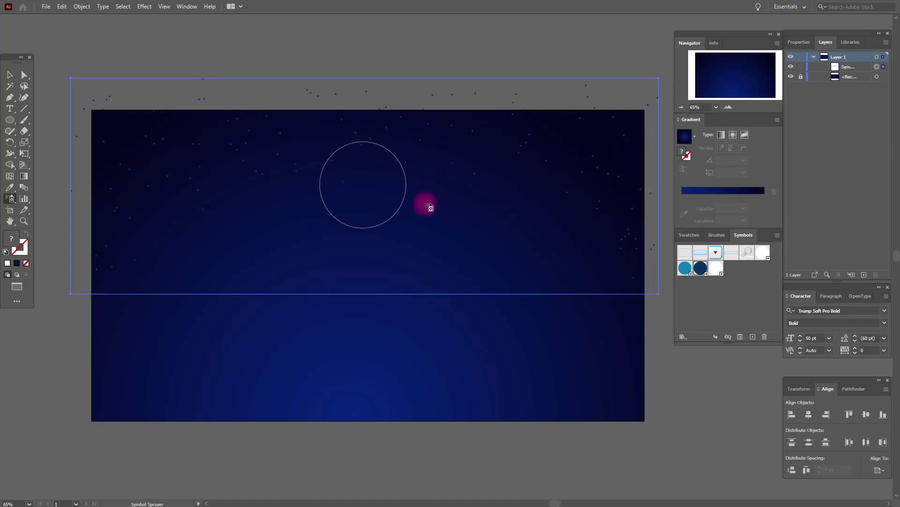
click(686, 269)
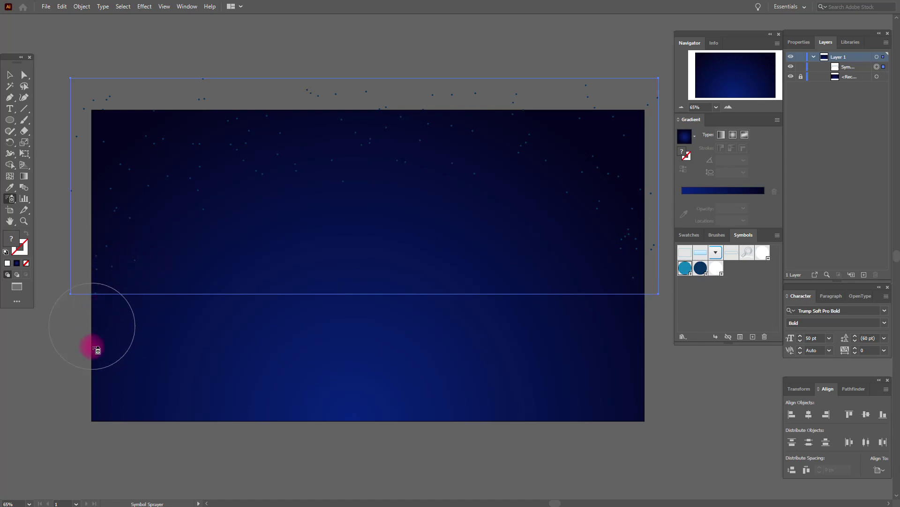
mouse_move(96, 350)
mouse_down()
mouse_move(100, 292)
mouse_move(125, 204)
mouse_move(76, 182)
mouse_move(115, 214)
mouse_move(151, 174)
mouse_move(268, 116)
mouse_move(396, 166)
mouse_move(511, 176)
mouse_move(628, 239)
mouse_move(424, 233)
mouse_move(153, 304)
mouse_move(150, 321)
mouse_move(281, 276)
mouse_move(440, 248)
mouse_move(614, 342)
mouse_move(643, 290)
mouse_move(337, 247)
mouse_move(139, 388)
mouse_move(104, 425)
mouse_move(263, 291)
mouse_move(497, 285)
mouse_move(611, 310)
mouse_move(556, 233)
mouse_move(463, 213)
mouse_move(272, 200)
mouse_move(145, 299)
mouse_move(162, 139)
mouse_move(384, 122)
mouse_move(608, 148)
mouse_move(557, 186)
mouse_move(653, 377)
mouse_move(662, 354)
mouse_up()
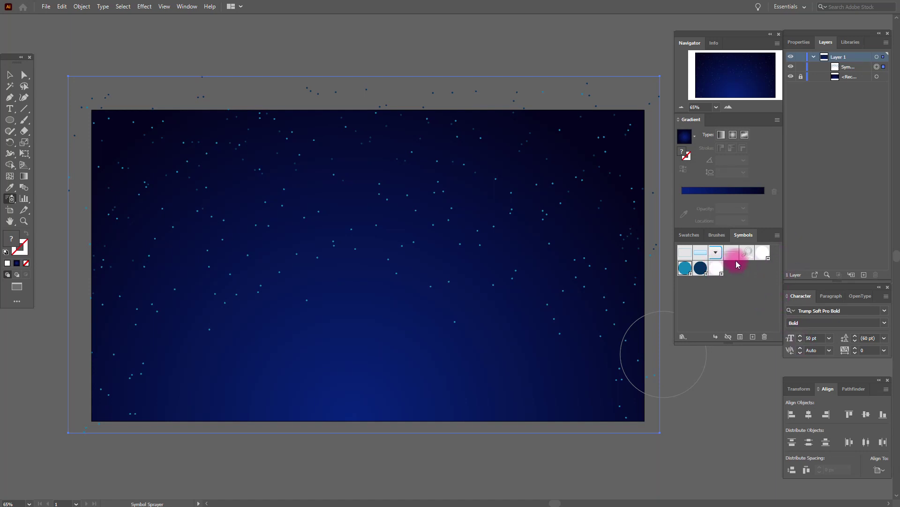
click(761, 254)
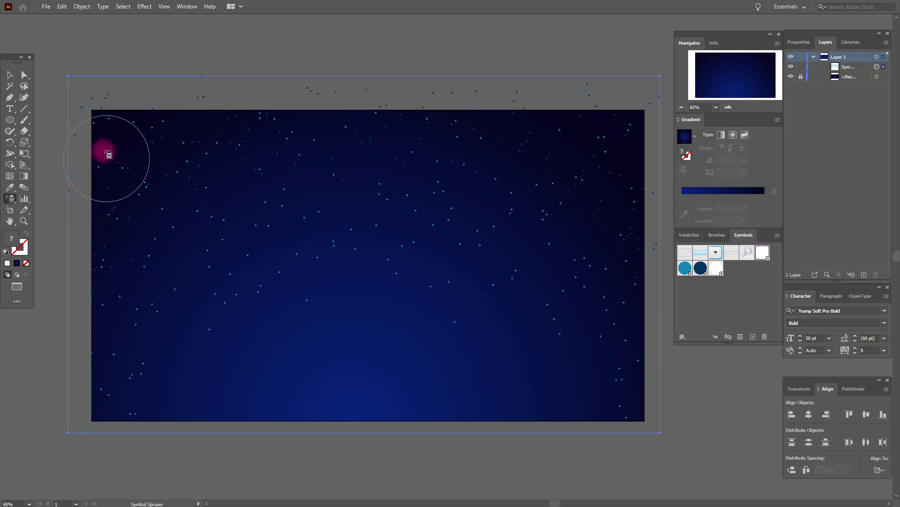
mouse_move(114, 139)
mouse_down()
mouse_move(134, 125)
mouse_move(192, 130)
mouse_move(217, 157)
mouse_move(259, 161)
mouse_move(328, 195)
mouse_move(370, 202)
mouse_move(426, 188)
mouse_move(478, 225)
mouse_move(616, 155)
mouse_move(614, 288)
mouse_move(478, 272)
mouse_move(240, 268)
mouse_move(170, 401)
mouse_move(293, 342)
mouse_move(598, 397)
mouse_move(633, 251)
mouse_move(597, 253)
mouse_move(562, 183)
mouse_move(368, 235)
mouse_move(317, 157)
mouse_move(236, 237)
mouse_move(230, 210)
mouse_move(164, 121)
mouse_move(131, 281)
mouse_move(146, 315)
mouse_move(190, 228)
mouse_move(286, 210)
mouse_move(375, 215)
mouse_move(524, 149)
mouse_move(500, 110)
mouse_move(626, 273)
mouse_move(526, 282)
mouse_move(268, 240)
mouse_move(124, 163)
mouse_move(547, 141)
mouse_move(666, 202)
mouse_up()
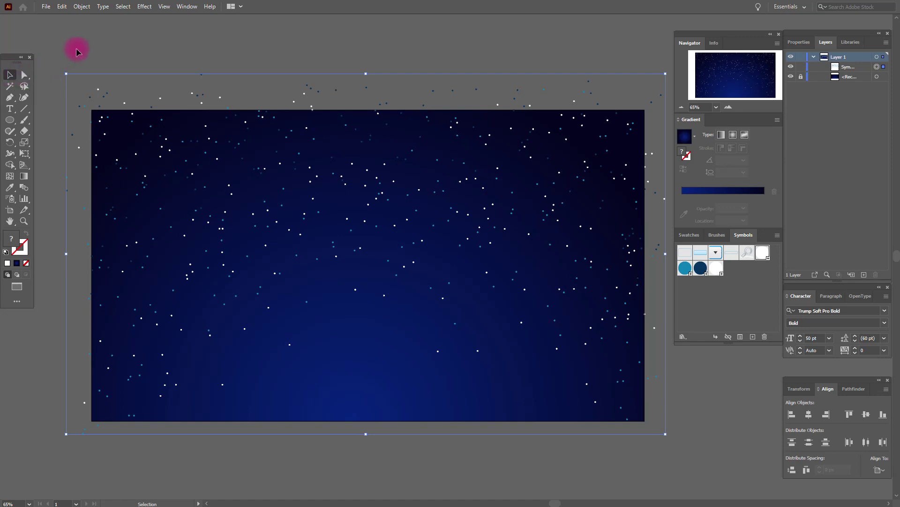
Step: Lower the sprayed star set's opacity in Properties so the stars look faint
drag(77, 52, 441, 104)
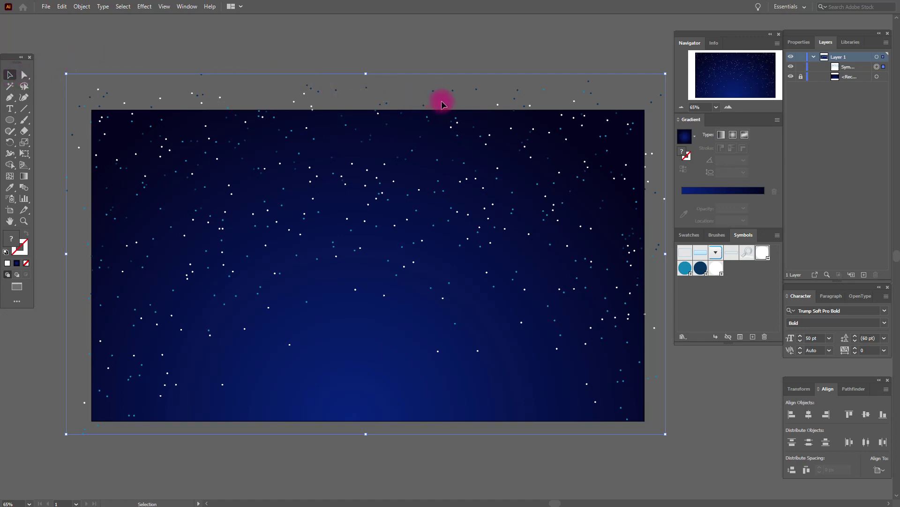
click(800, 42)
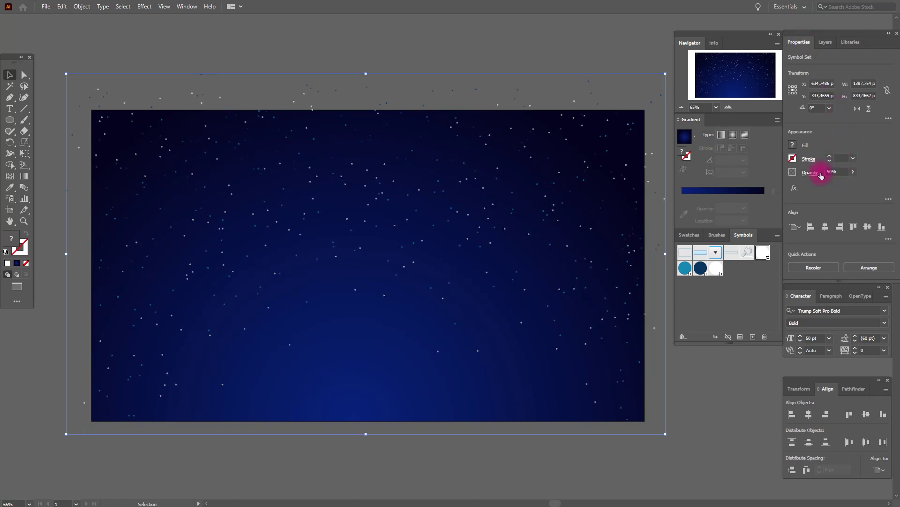
click(396, 54)
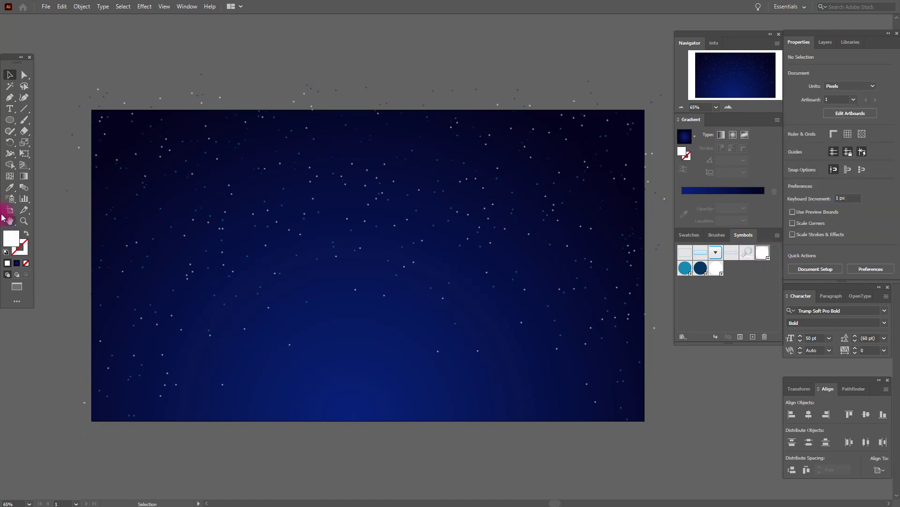
click(10, 199)
Step: Spray a brighter star set across the sky, including the upper and bottom right areas
mouse_move(157, 267)
mouse_down()
mouse_move(203, 151)
mouse_move(326, 158)
mouse_move(342, 201)
mouse_move(464, 167)
mouse_move(499, 236)
mouse_move(581, 171)
mouse_move(463, 131)
mouse_move(344, 127)
mouse_move(100, 147)
mouse_move(99, 136)
mouse_move(211, 171)
mouse_move(171, 302)
mouse_move(96, 373)
mouse_move(133, 374)
mouse_move(274, 255)
mouse_move(324, 239)
mouse_up()
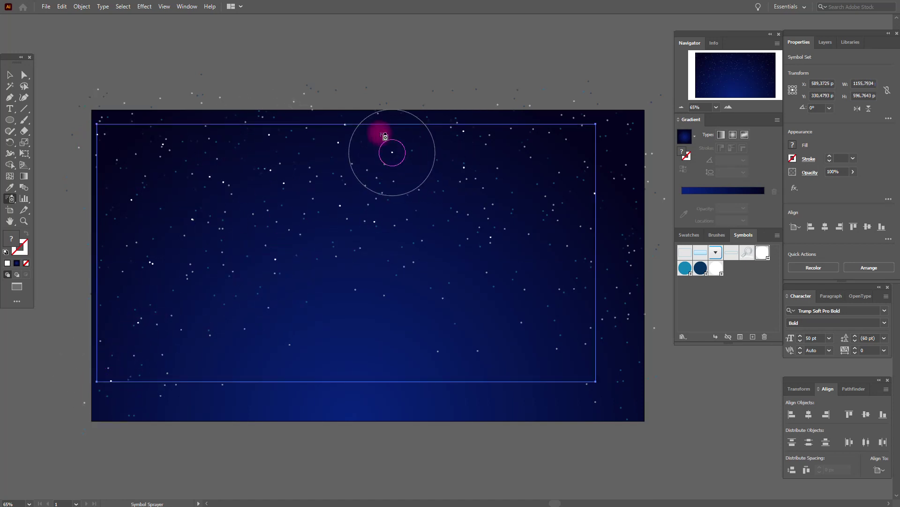
mouse_move(603, 147)
mouse_down()
mouse_move(637, 204)
mouse_move(612, 277)
mouse_move(604, 284)
mouse_move(532, 265)
mouse_move(589, 346)
mouse_up()
drag(639, 395, 633, 398)
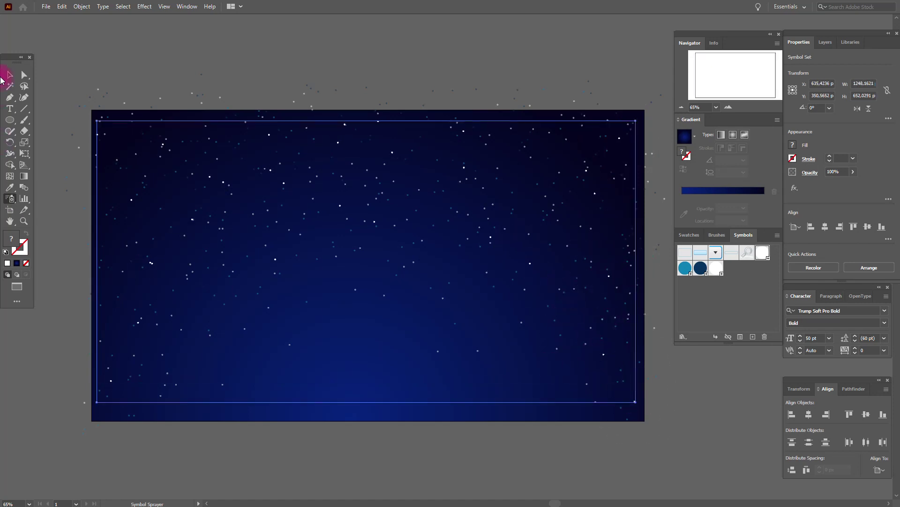
click(98, 69)
click(797, 297)
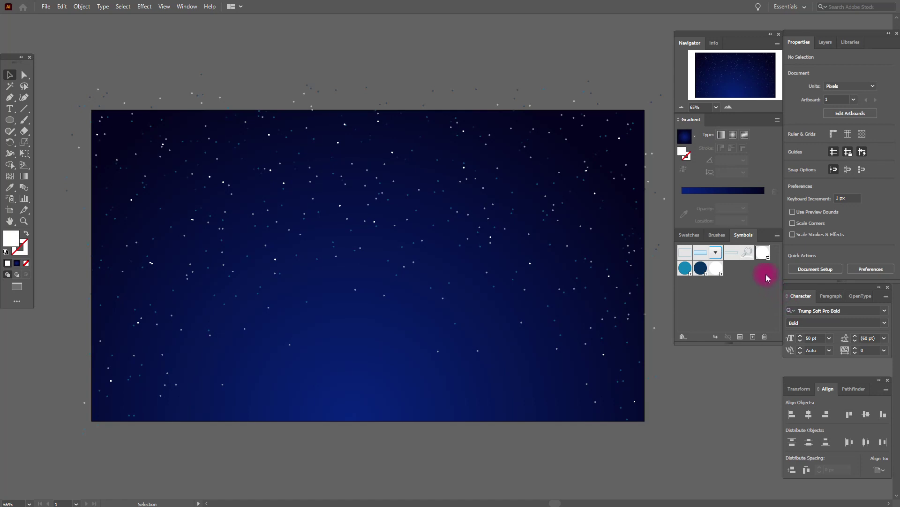
Step: Spray the large white circle symbol sparsely across the left, right and lower sky
click(716, 267)
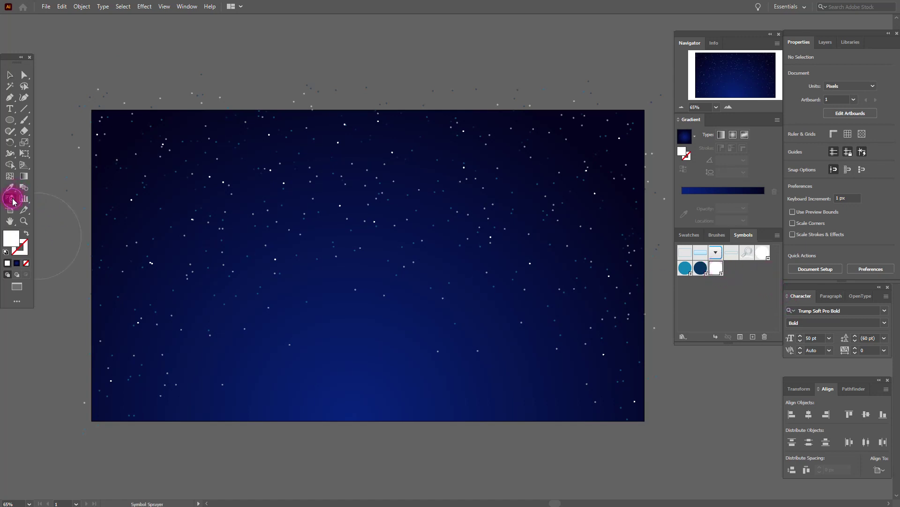
mouse_move(125, 147)
mouse_down()
mouse_move(151, 193)
mouse_move(181, 190)
mouse_up()
mouse_move(128, 287)
mouse_down()
mouse_move(173, 258)
mouse_move(287, 147)
mouse_move(295, 154)
mouse_up()
mouse_move(427, 240)
mouse_down()
mouse_move(429, 145)
mouse_move(531, 154)
mouse_move(555, 143)
mouse_move(618, 204)
mouse_move(611, 238)
mouse_move(592, 262)
mouse_move(539, 279)
mouse_up()
drag(590, 326, 603, 334)
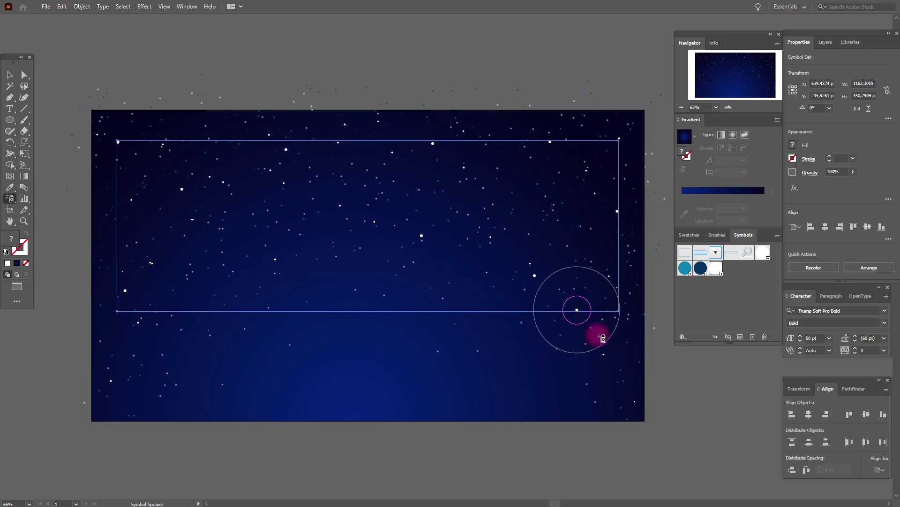
mouse_move(120, 325)
mouse_down()
mouse_move(164, 219)
mouse_move(156, 195)
mouse_move(192, 139)
mouse_move(179, 123)
mouse_move(313, 179)
mouse_move(392, 193)
mouse_move(412, 166)
mouse_move(524, 175)
mouse_move(628, 148)
mouse_up()
Step: Draw a 1280×720 px rectangle over the artboard, select everything and make a clipping mask
click(97, 63)
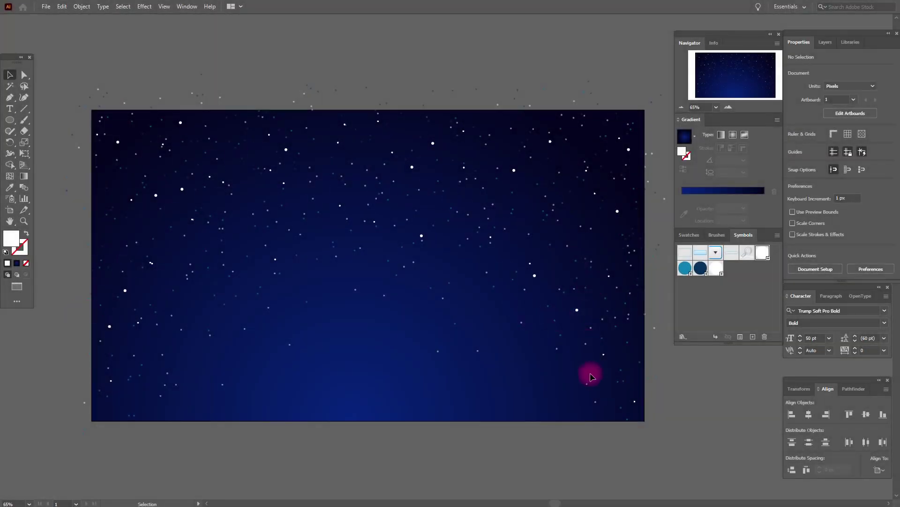
click(11, 121)
click(31, 121)
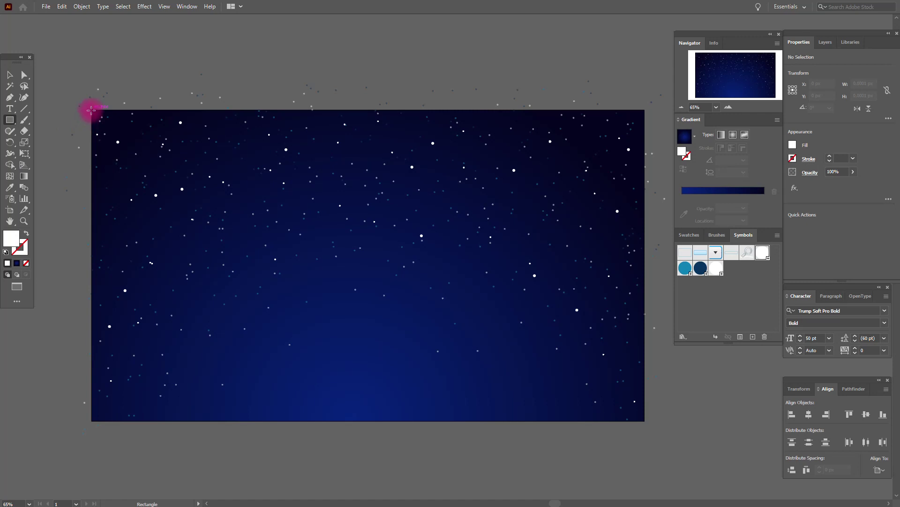
drag(92, 110, 645, 420)
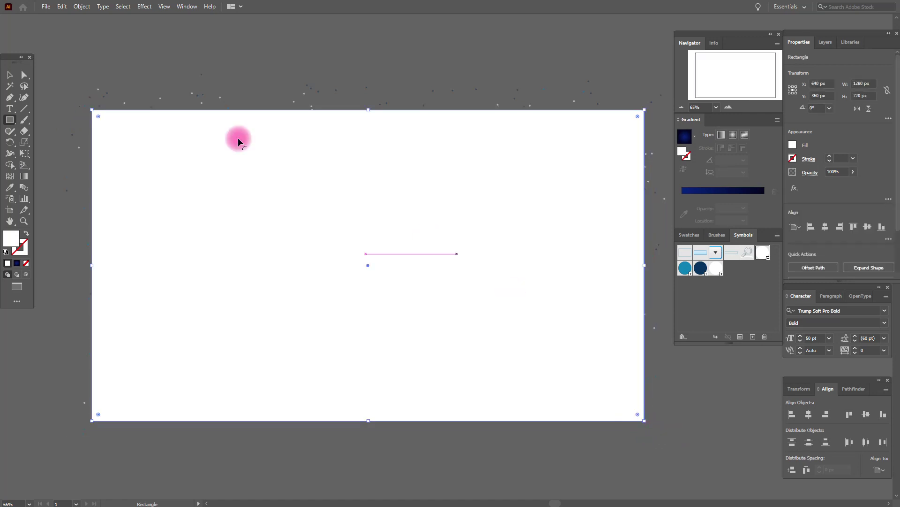
key(ctrl+a)
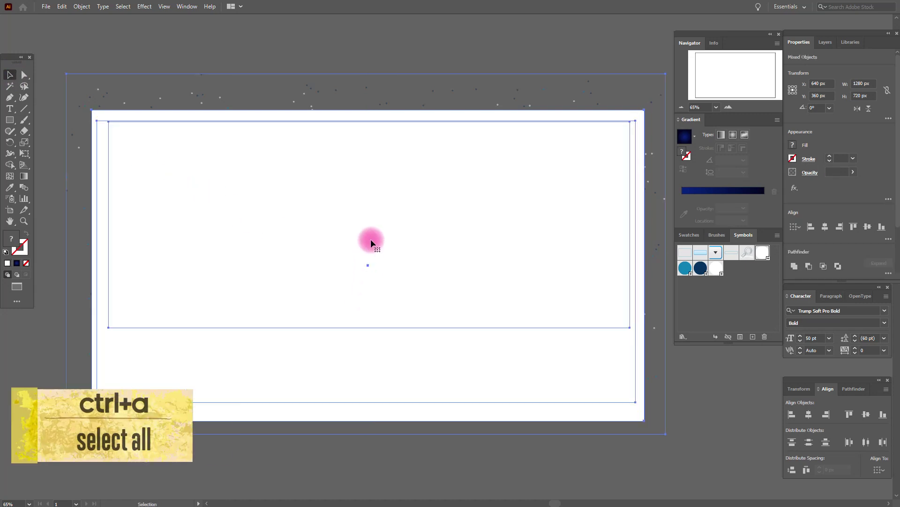
right_click(371, 240)
click(410, 323)
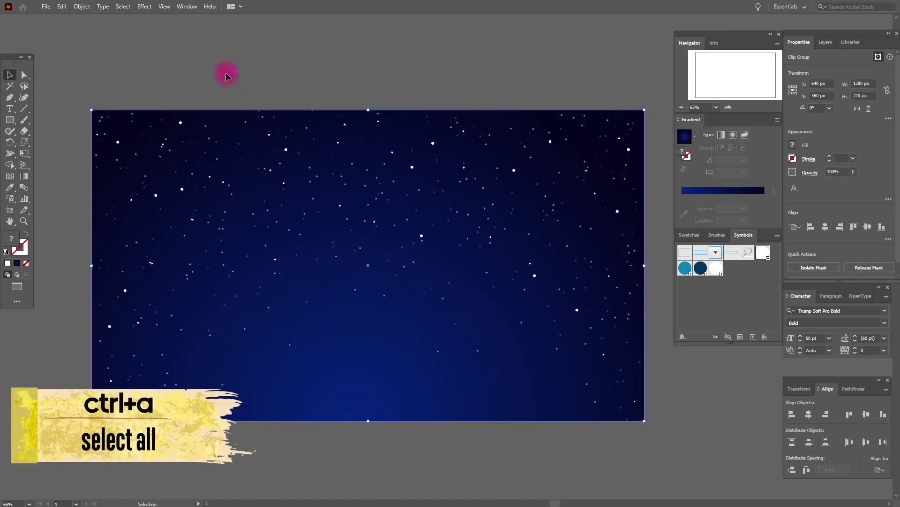
click(226, 72)
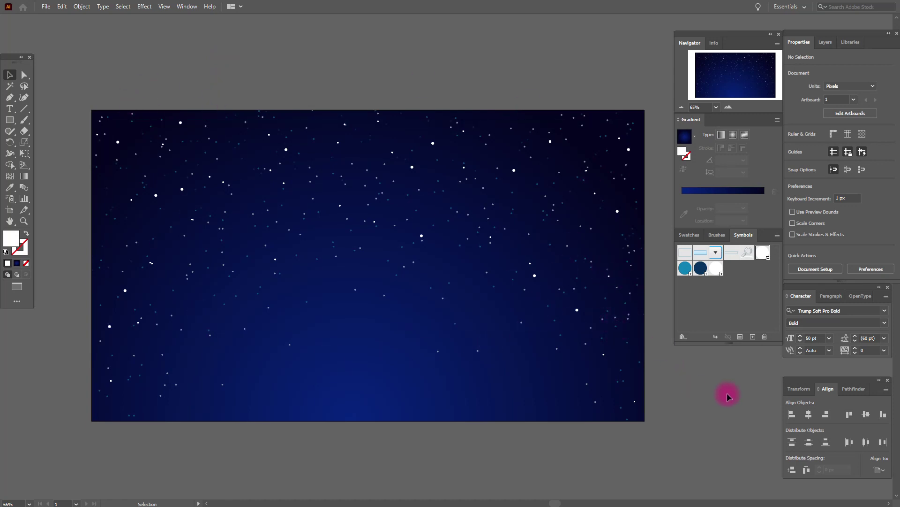
Step: Draw a tall white-filled rectangle over the starry sky
click(696, 235)
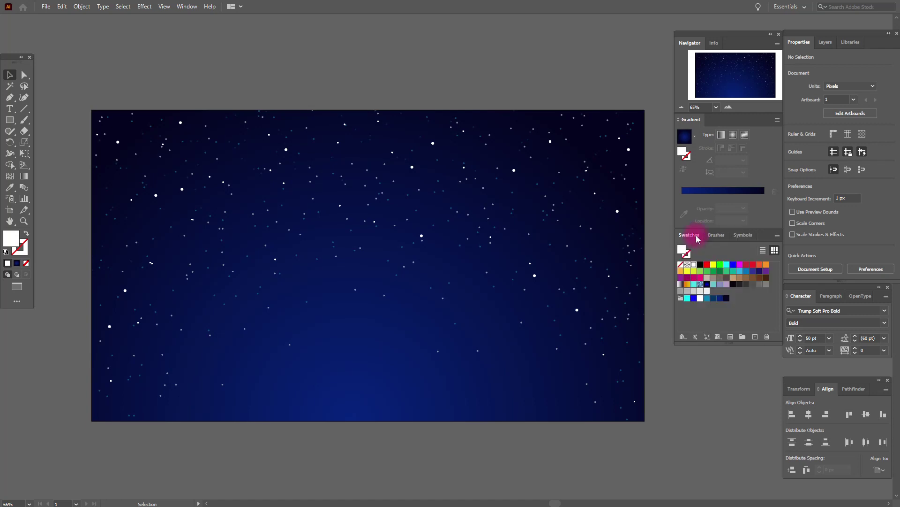
click(704, 263)
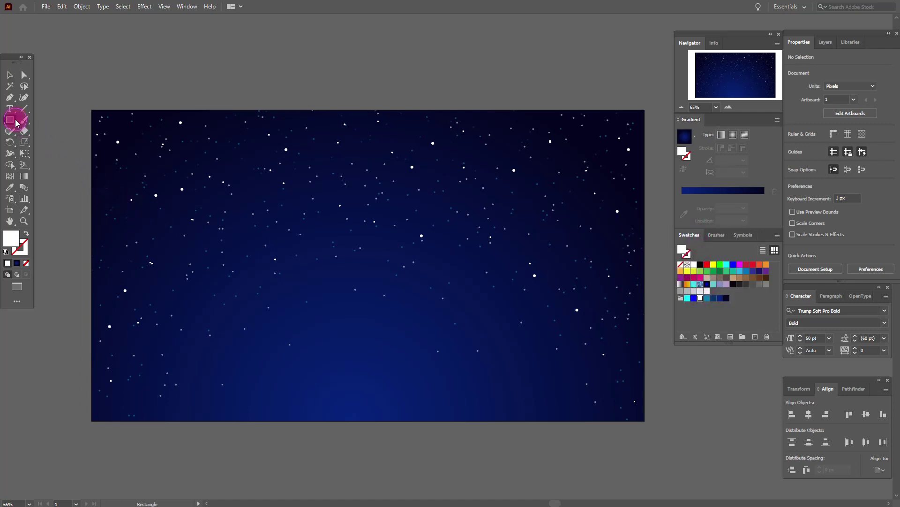
drag(273, 140, 454, 404)
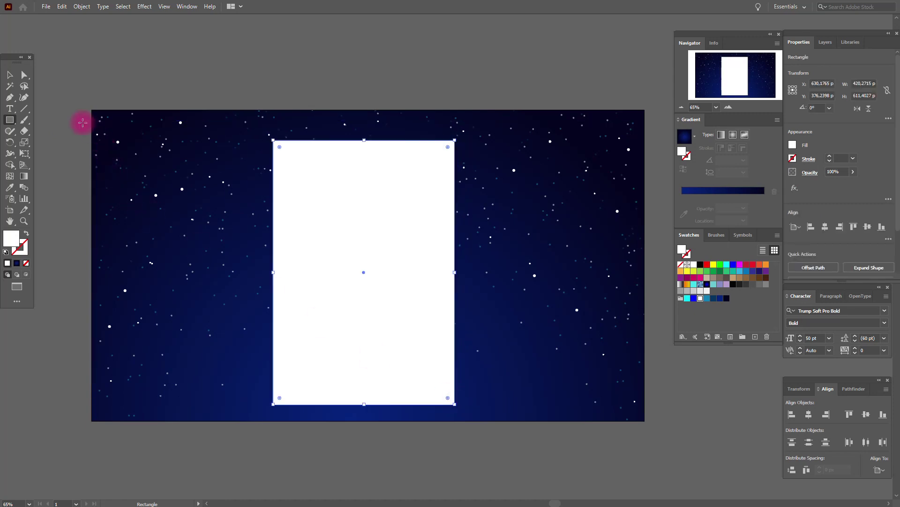
Step: Pull both bottom anchors inward to a narrow point and apply a white-to-black gradient fill
click(25, 76)
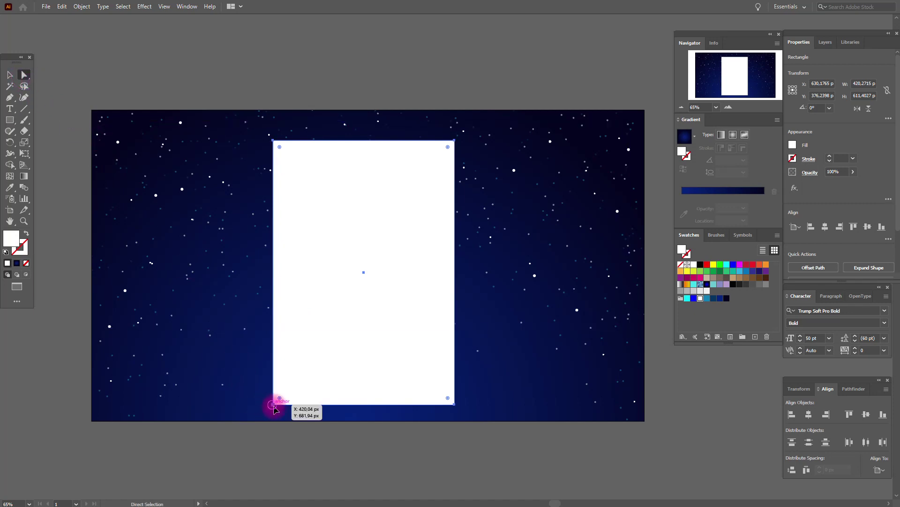
drag(274, 405, 339, 404)
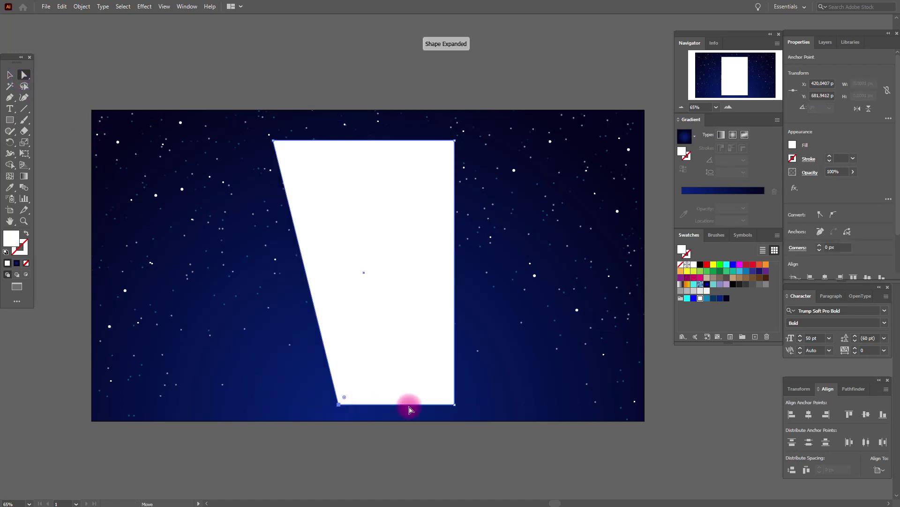
drag(454, 411, 347, 408)
drag(378, 405, 351, 409)
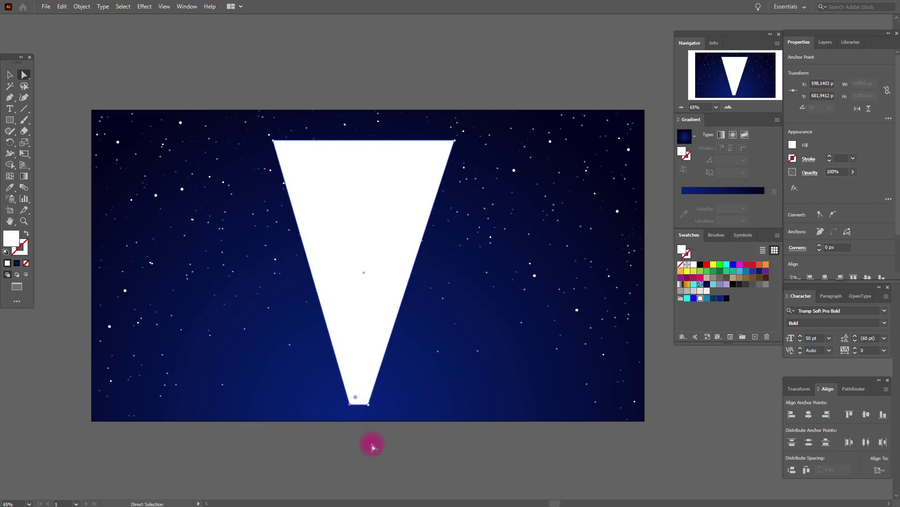
click(679, 284)
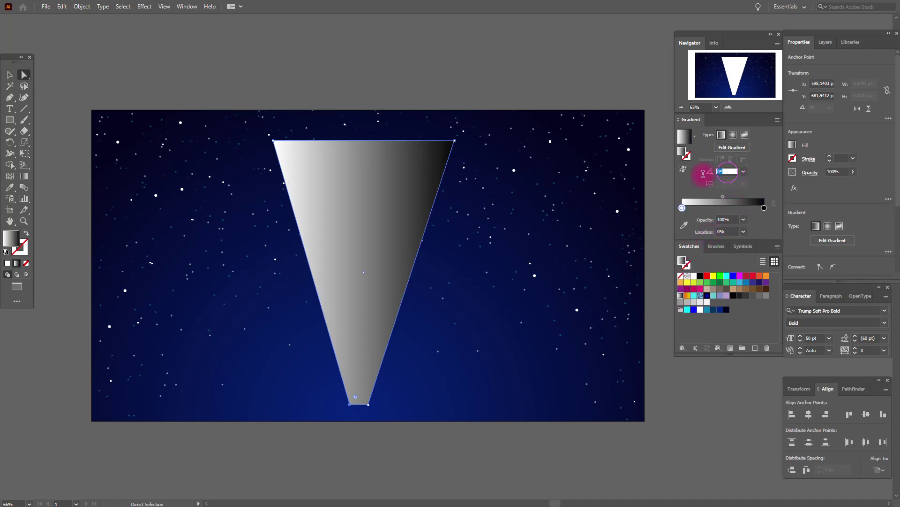
Step: Set the gradient angle to 90° and add a cyan stop at about 24%, a blue stop mid-way, and a black end
text(90)
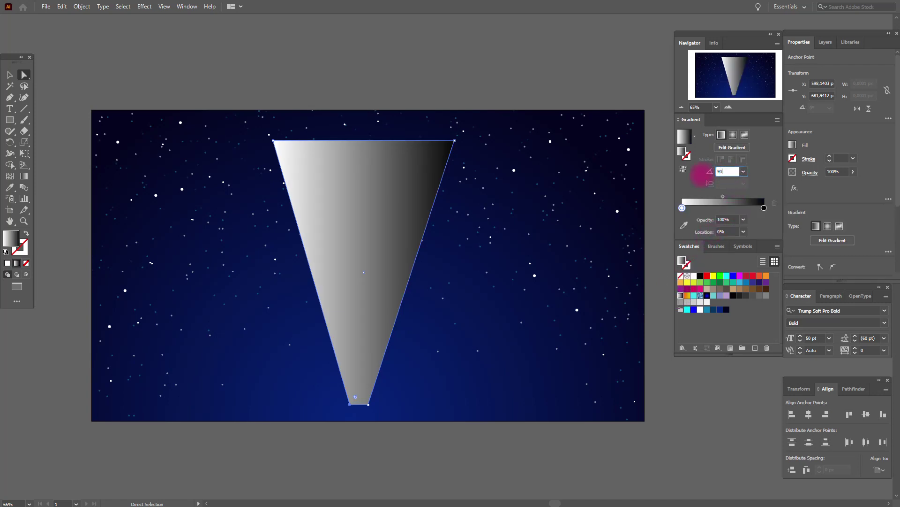
key(Return)
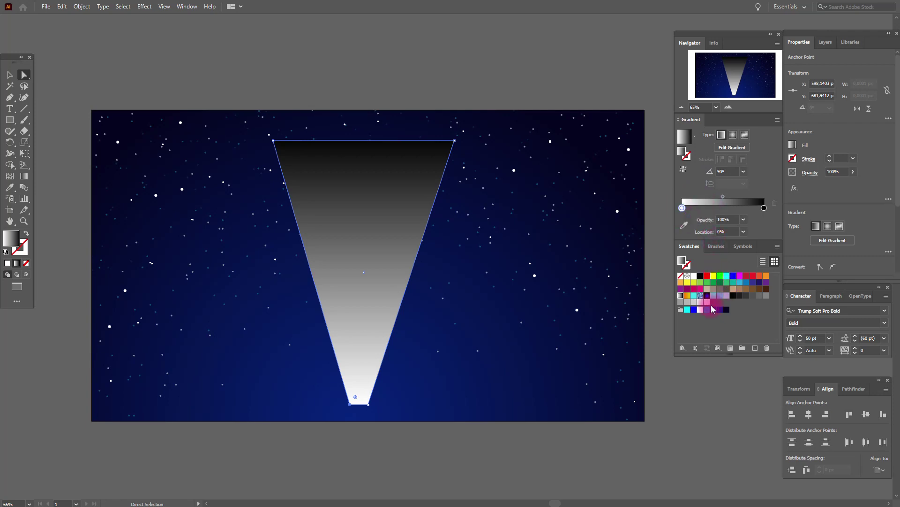
click(690, 302)
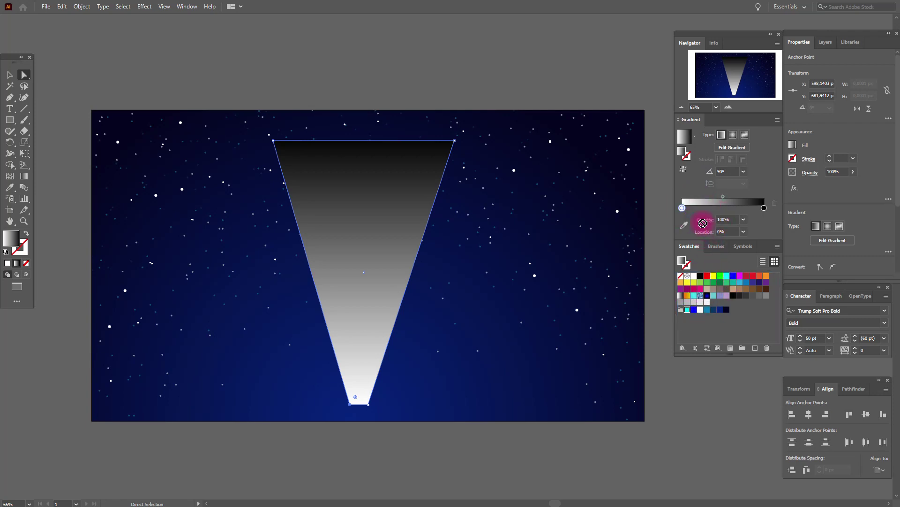
drag(703, 223, 702, 208)
click(698, 314)
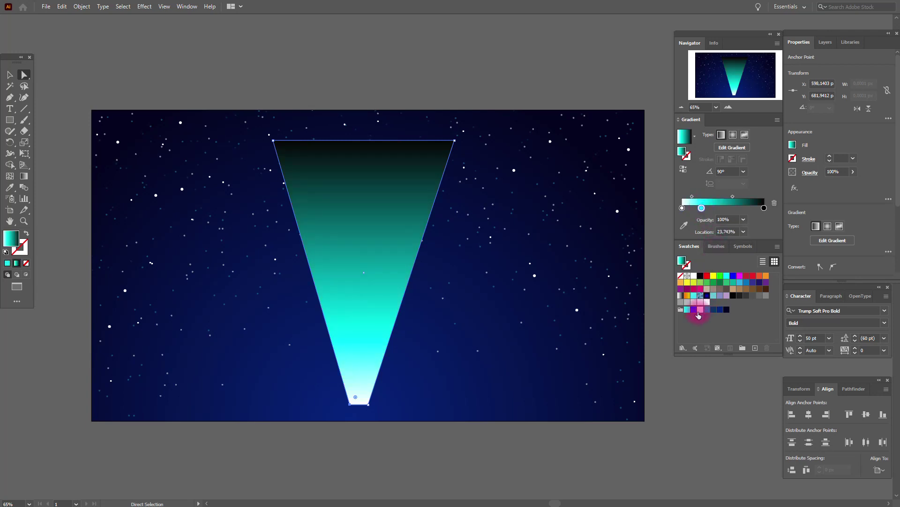
drag(726, 207, 725, 208)
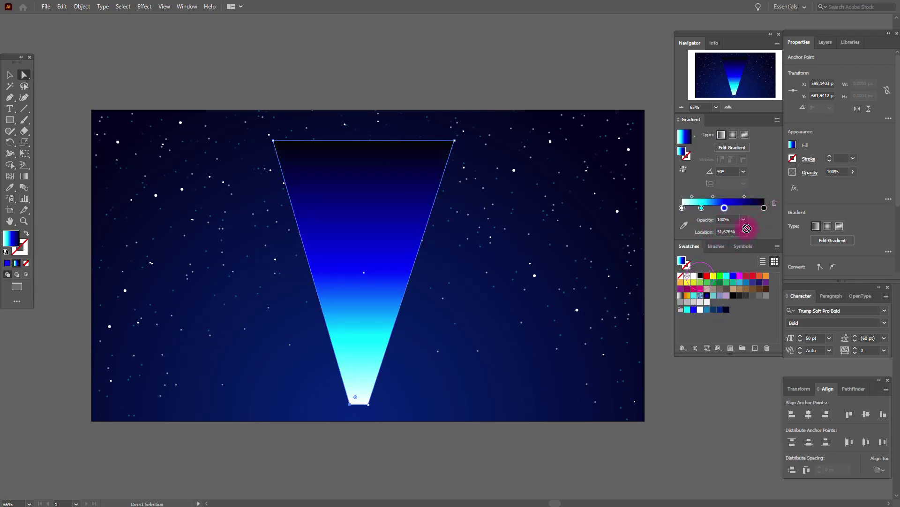
drag(766, 210, 766, 210)
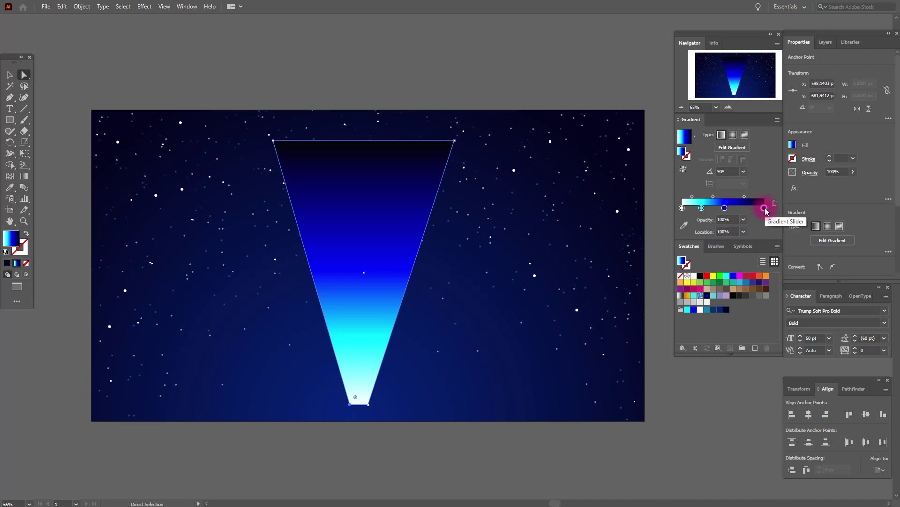
Step: Set the wedge's blending mode to Screen and fine-tune the gradient stop positions
click(810, 175)
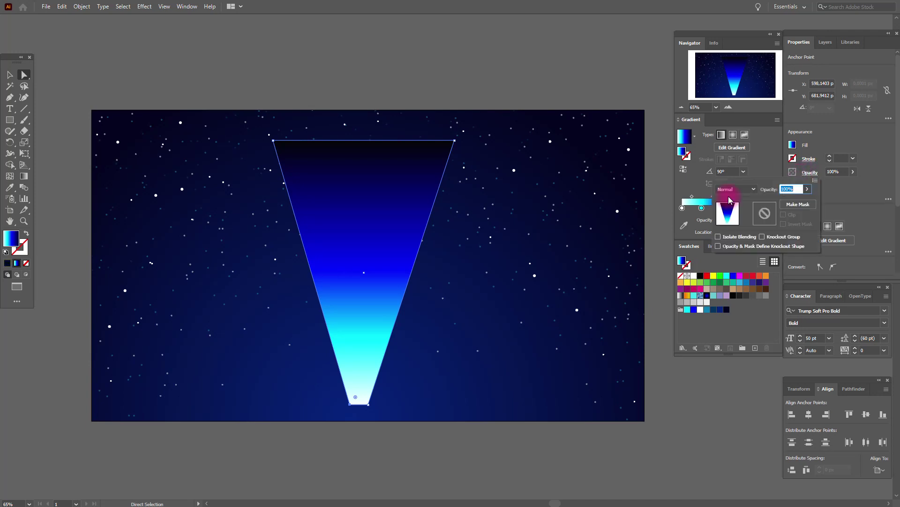
click(728, 192)
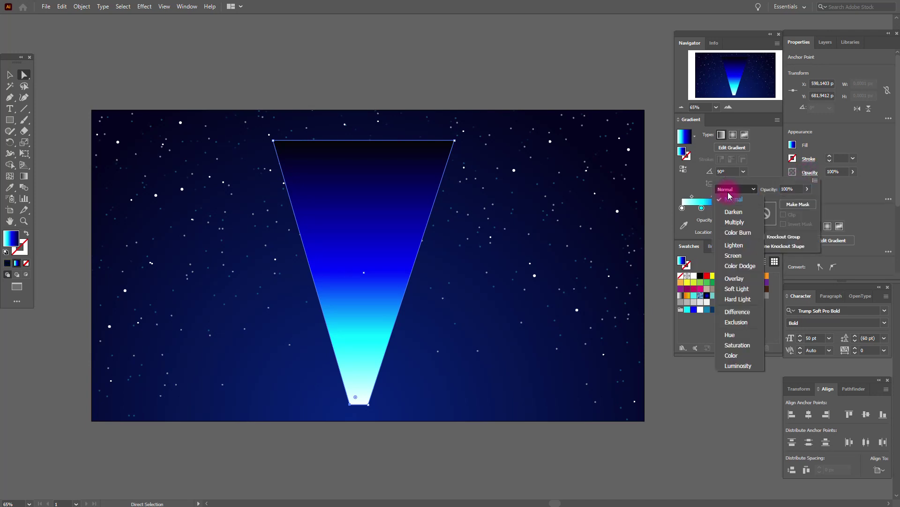
click(740, 256)
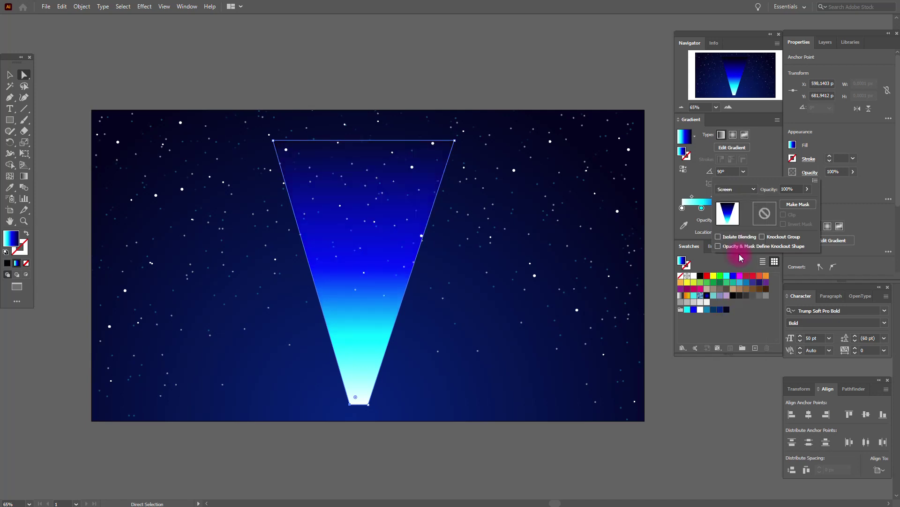
click(703, 198)
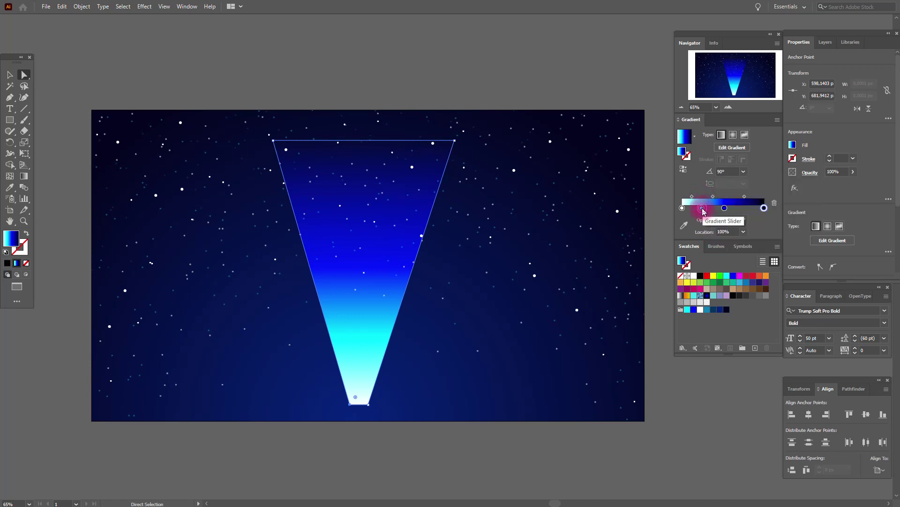
drag(703, 209, 698, 209)
click(725, 209)
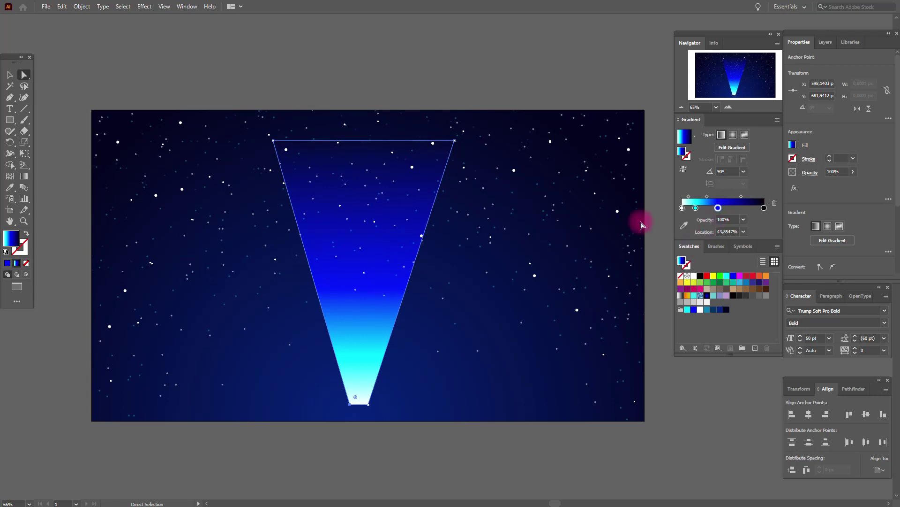
Step: Make the fill a radial gradient dragged upward from the bottom tip, adjusting its midpoint
click(733, 134)
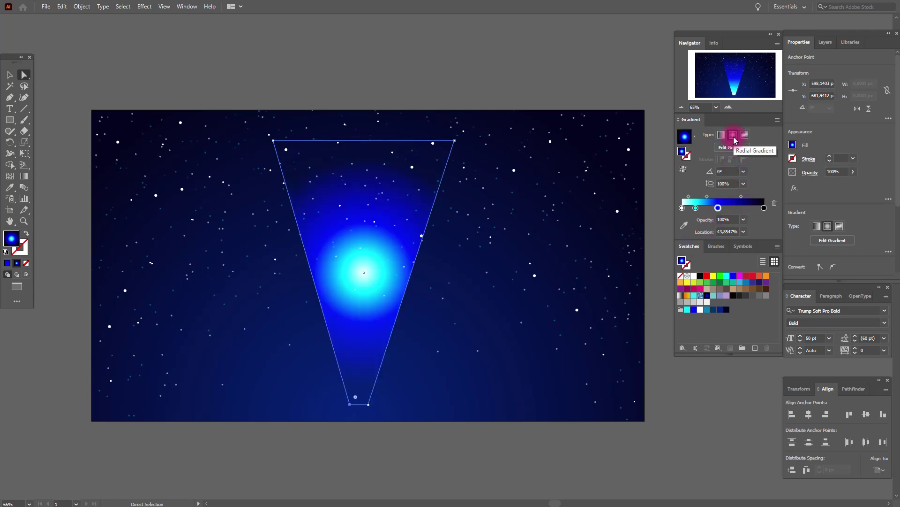
click(24, 176)
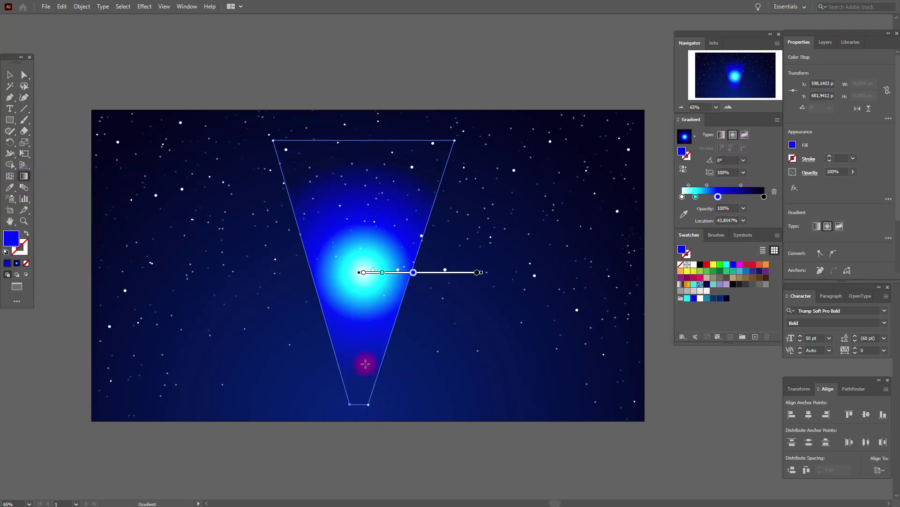
drag(430, 276, 428, 381)
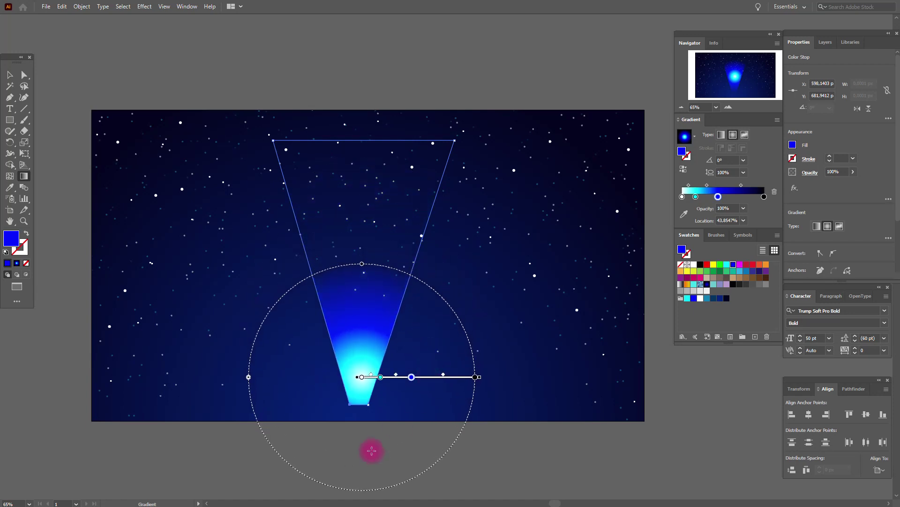
drag(360, 431, 361, 180)
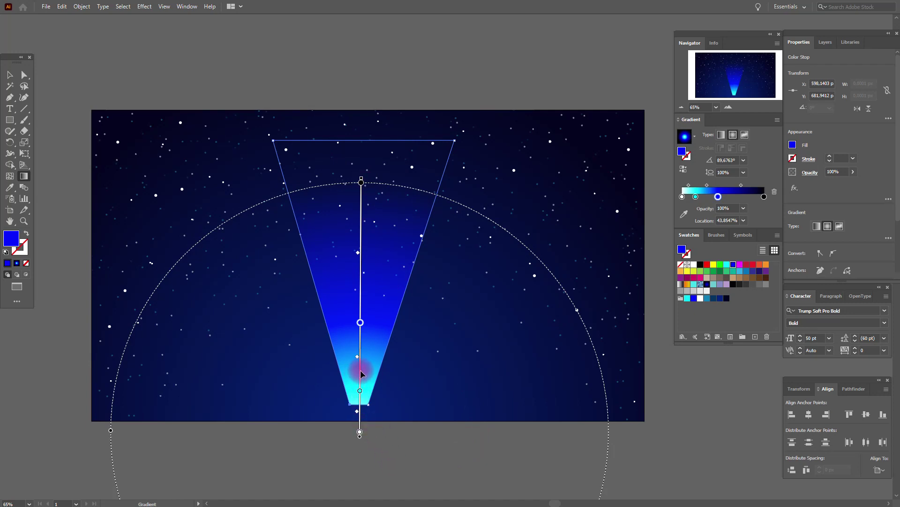
drag(361, 373, 359, 336)
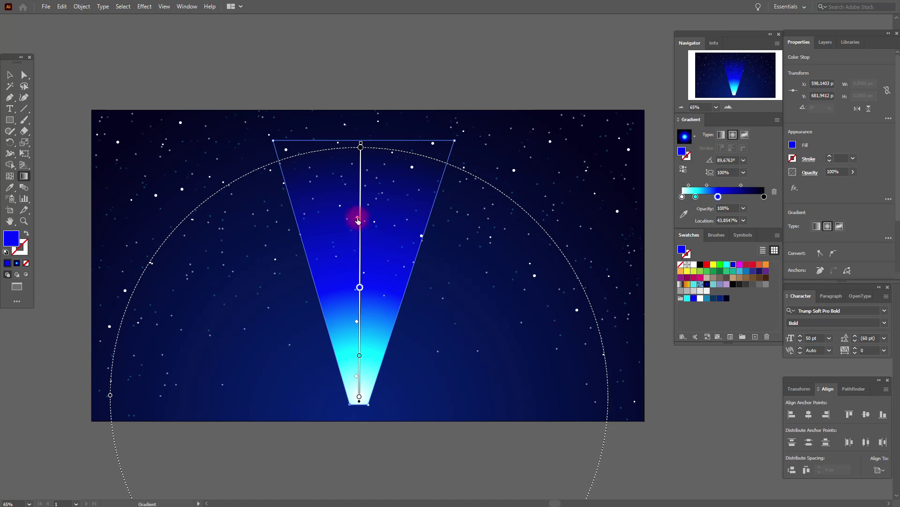
drag(357, 251, 357, 249)
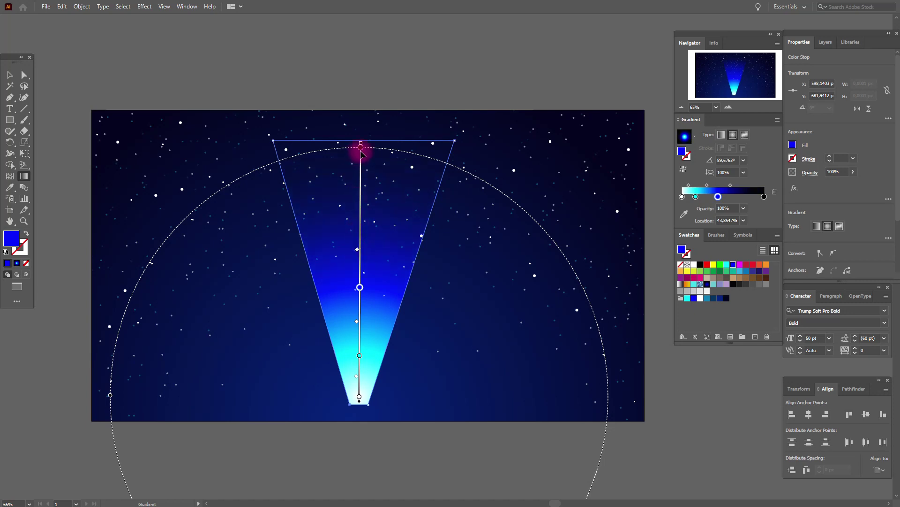
Step: Round off the beam's narrow bottom tip into a soft curve
click(58, 114)
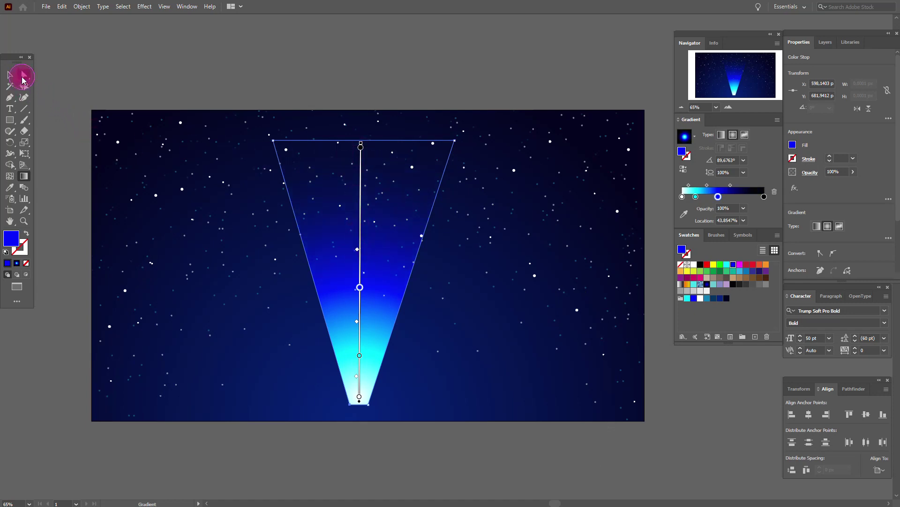
click(24, 75)
click(146, 74)
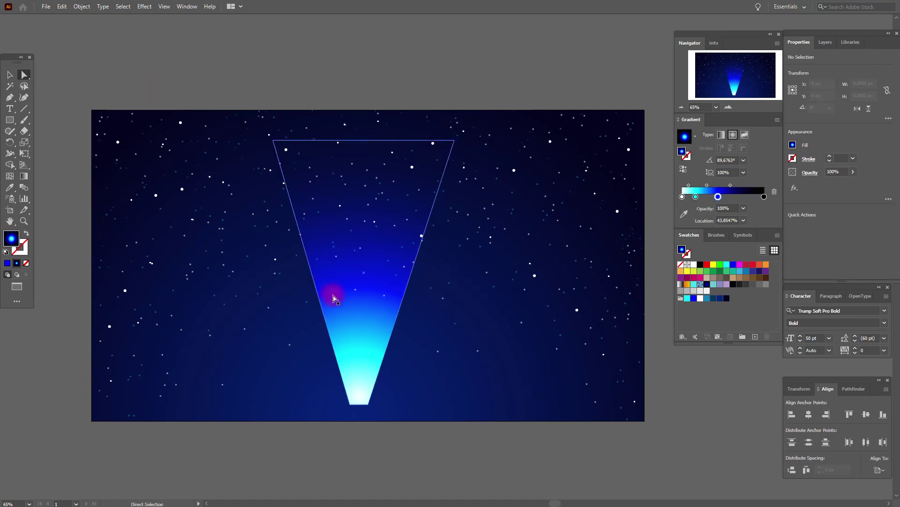
drag(351, 402, 357, 364)
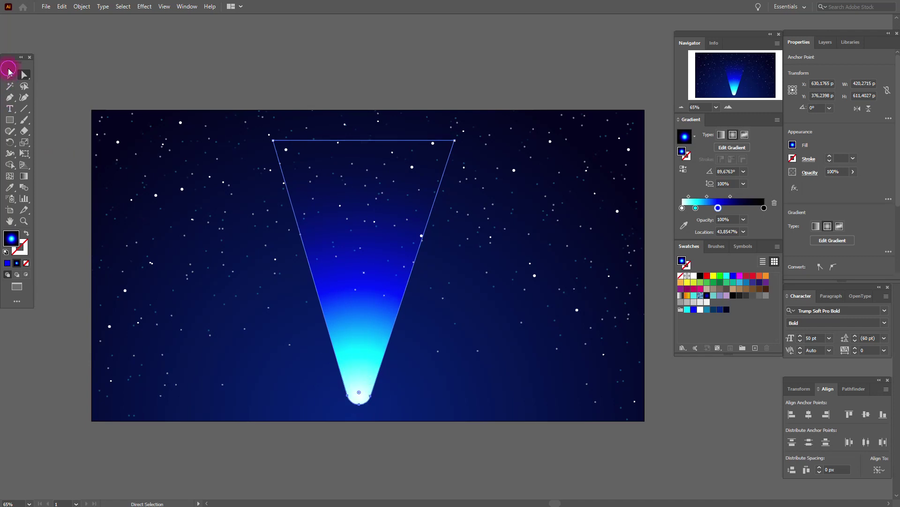
Step: Slant the beam diagonally, nudge it left and down, and move its gradient midpoint toward cyan
click(8, 75)
click(118, 79)
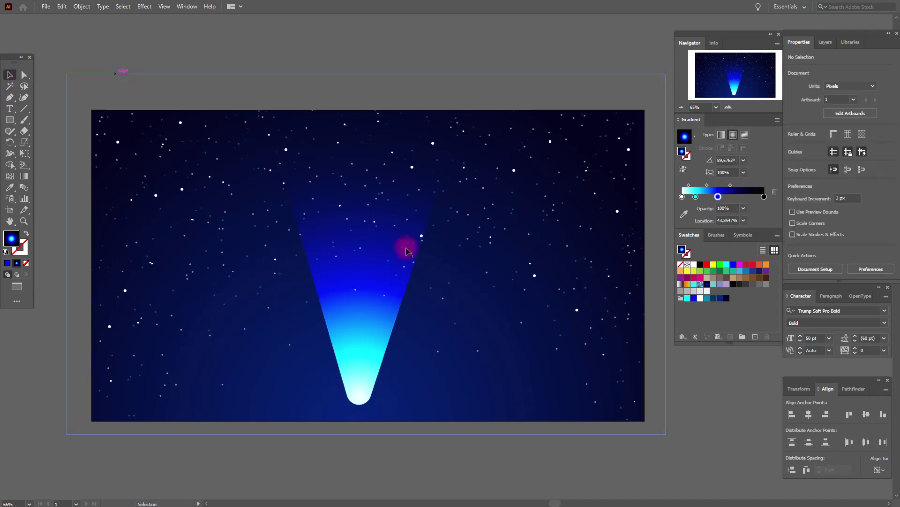
click(418, 253)
drag(458, 269, 453, 389)
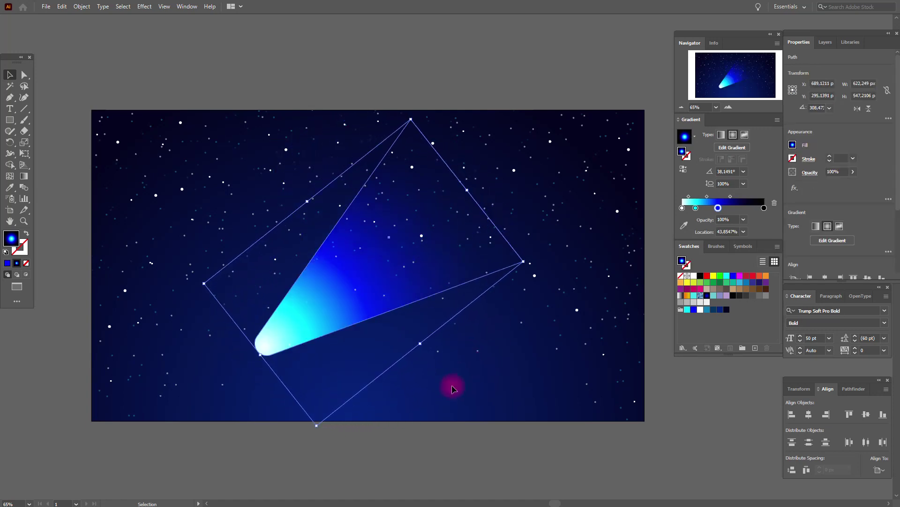
drag(400, 301, 398, 307)
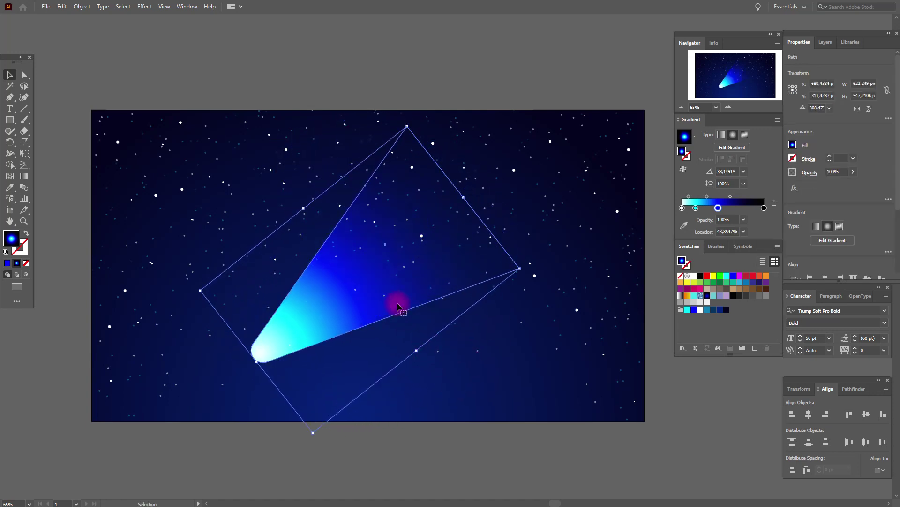
click(731, 196)
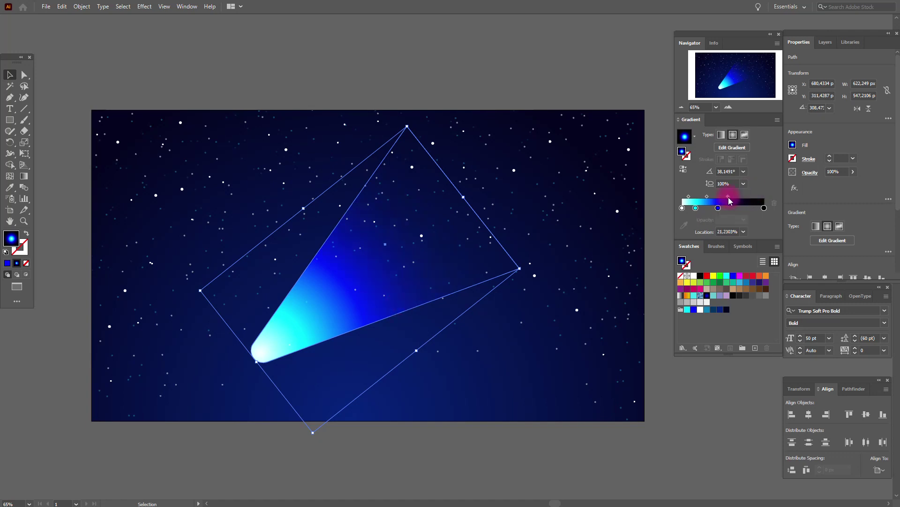
click(475, 89)
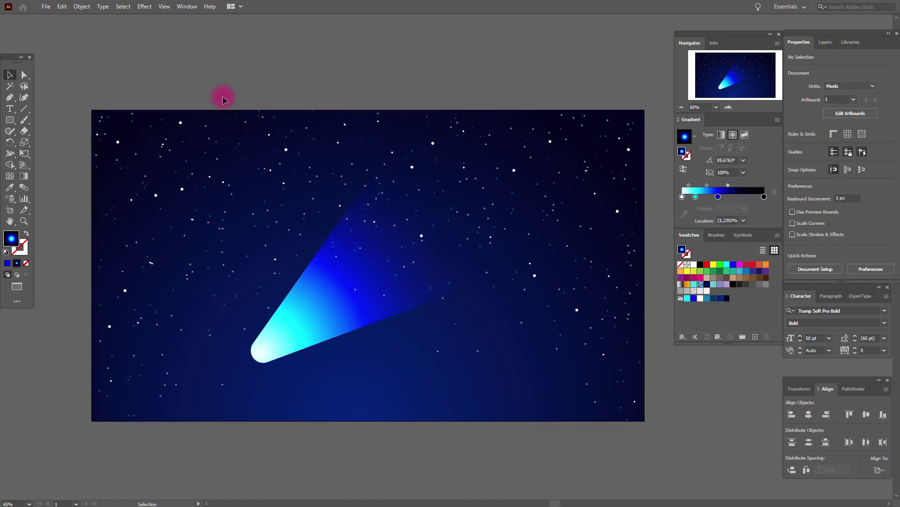
drag(9, 126, 47, 149)
Step: Draw a circle left of the comet with a dark-blue radial gradient and Normal blending
drag(162, 280, 203, 327)
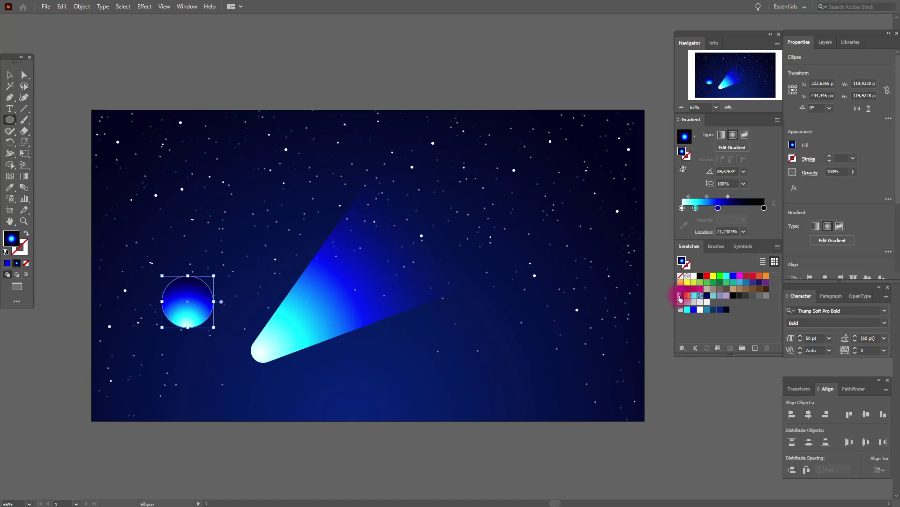
click(681, 295)
click(733, 135)
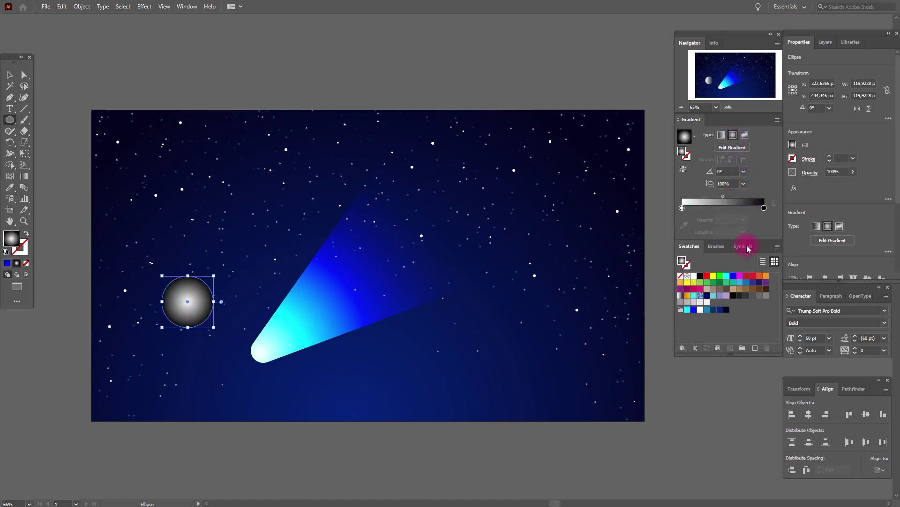
drag(696, 313, 717, 196)
click(813, 174)
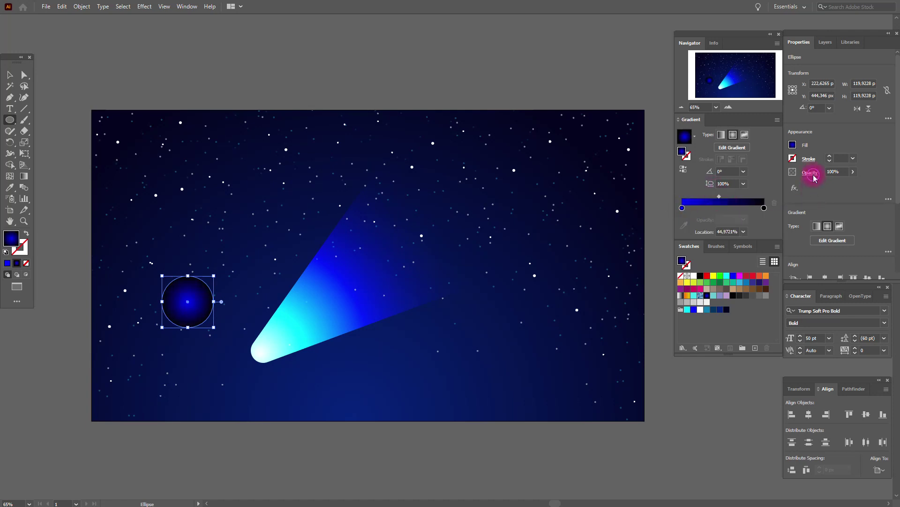
click(749, 190)
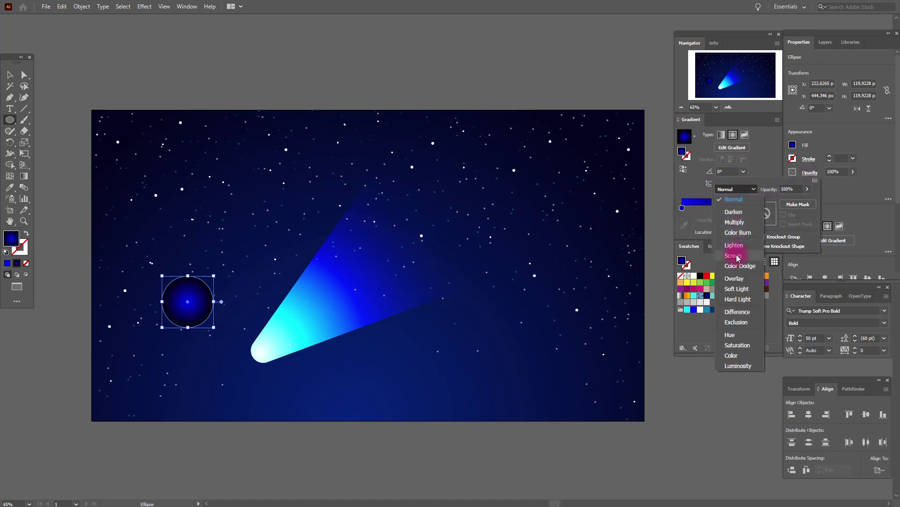
click(738, 258)
click(9, 75)
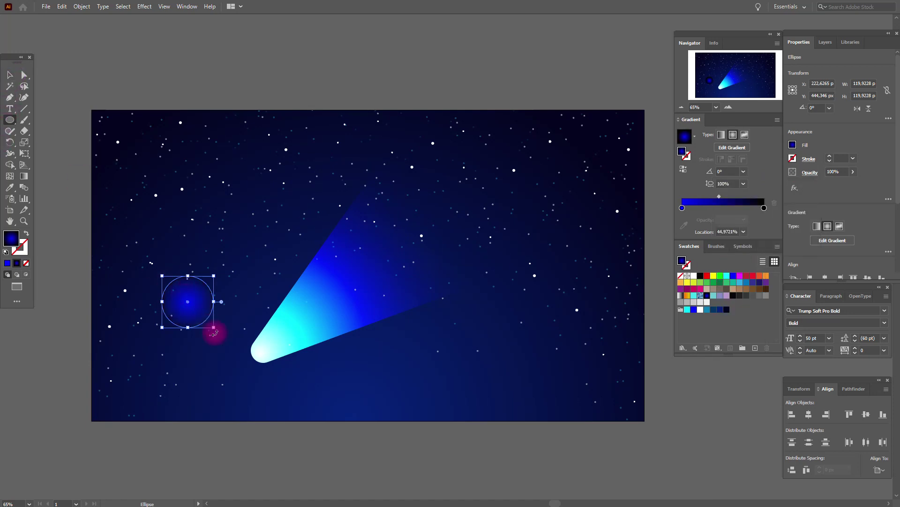
Step: Enlarge the glow circle to about 139 px and move it onto the comet's head
mouse_move(213, 327)
mouse_down()
mouse_move(222, 336)
mouse_move(204, 318)
mouse_up()
key(ctrl+z)
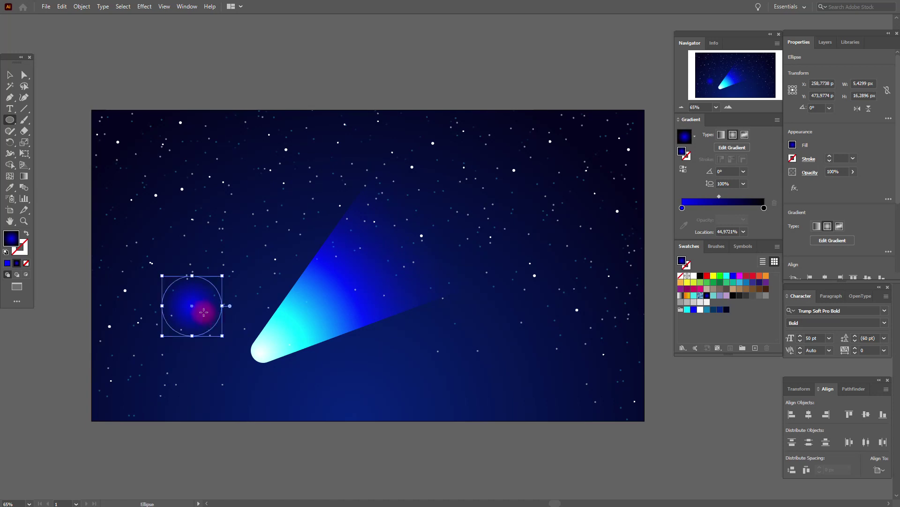
click(9, 76)
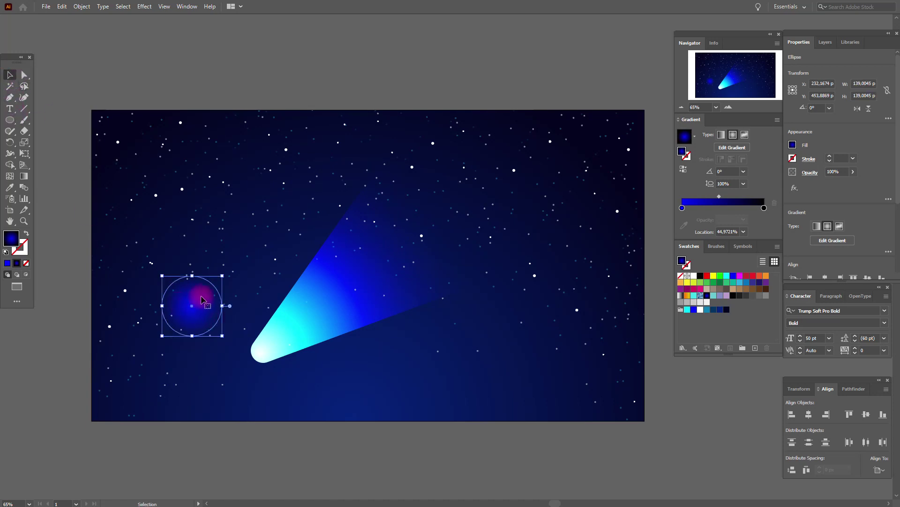
drag(201, 299, 270, 344)
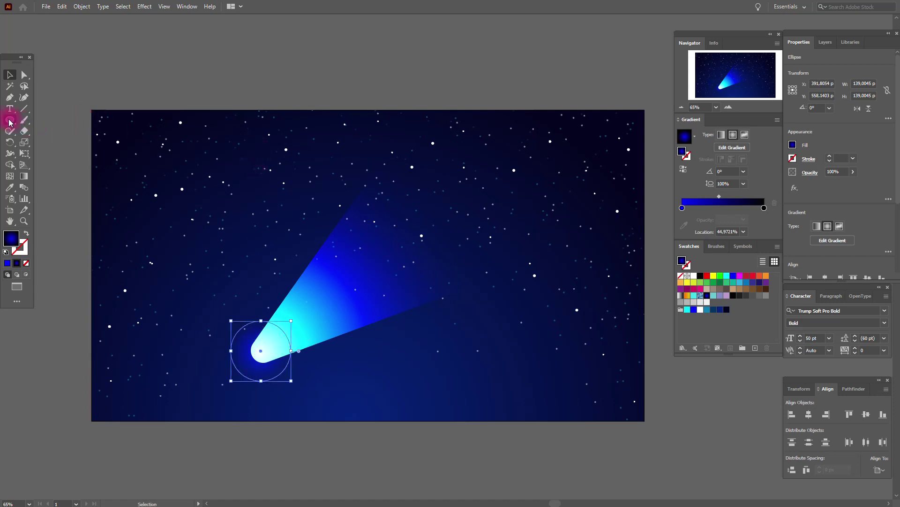
click(109, 76)
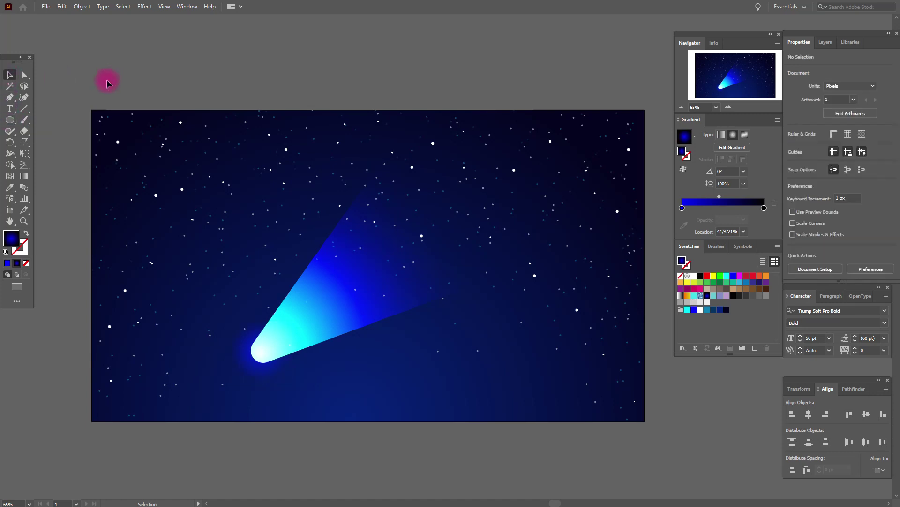
Step: Draw a small white circle and place it on the comet's tip
click(640, 279)
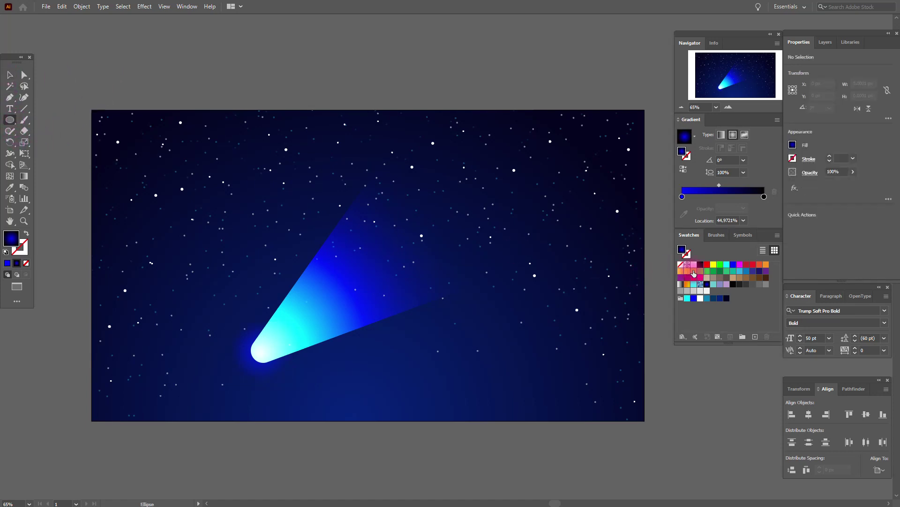
click(695, 265)
drag(189, 74, 271, 346)
click(10, 74)
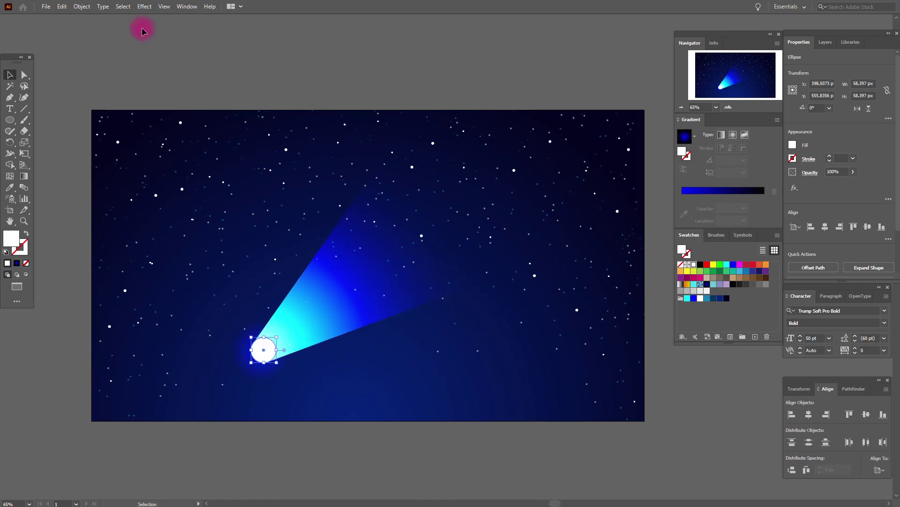
Step: Apply a Gaussian Blur of about 8.56 px to the white head
click(145, 6)
mouse_move(198, 162)
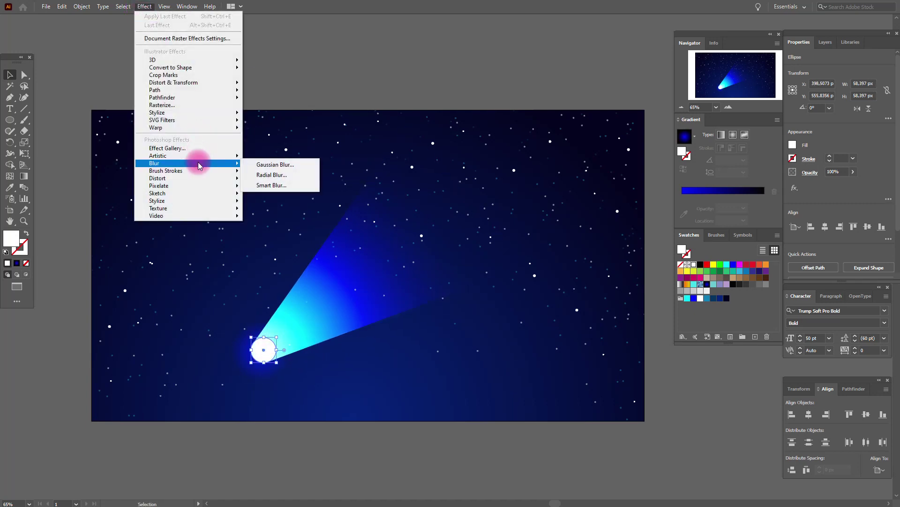
click(276, 165)
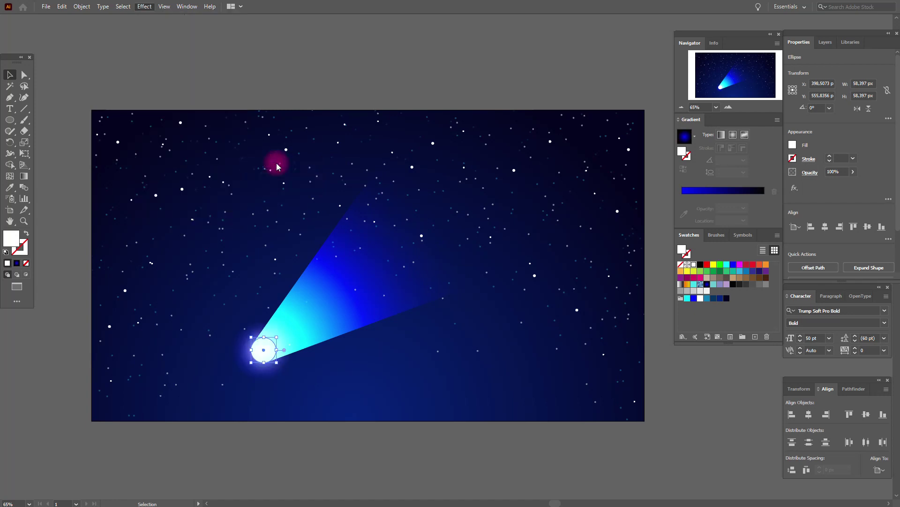
click(601, 244)
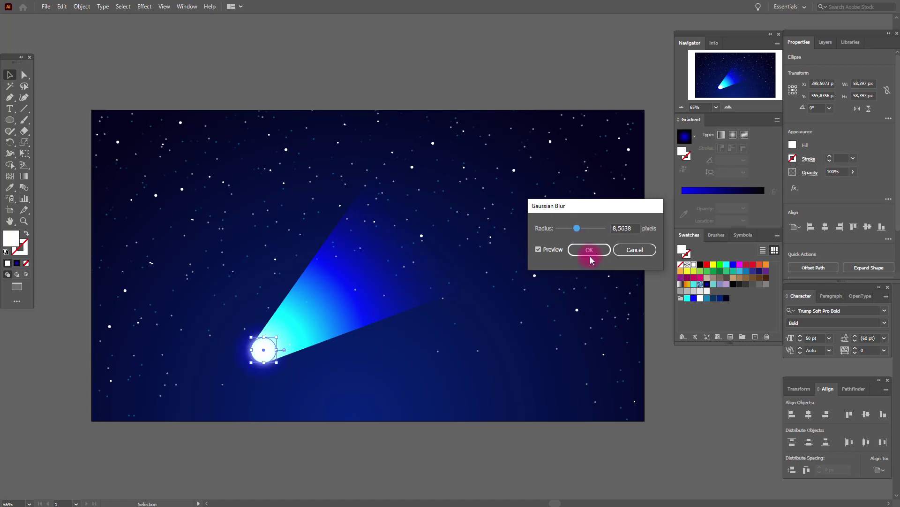
click(590, 250)
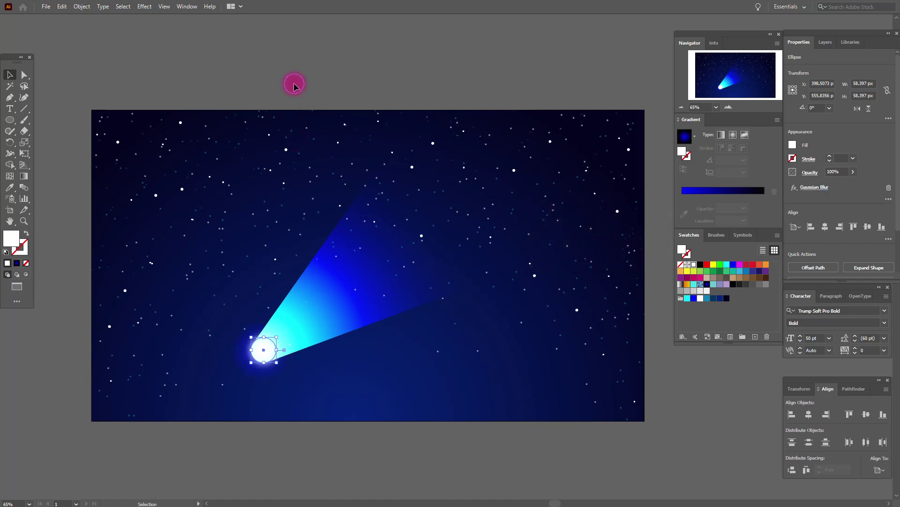
click(400, 253)
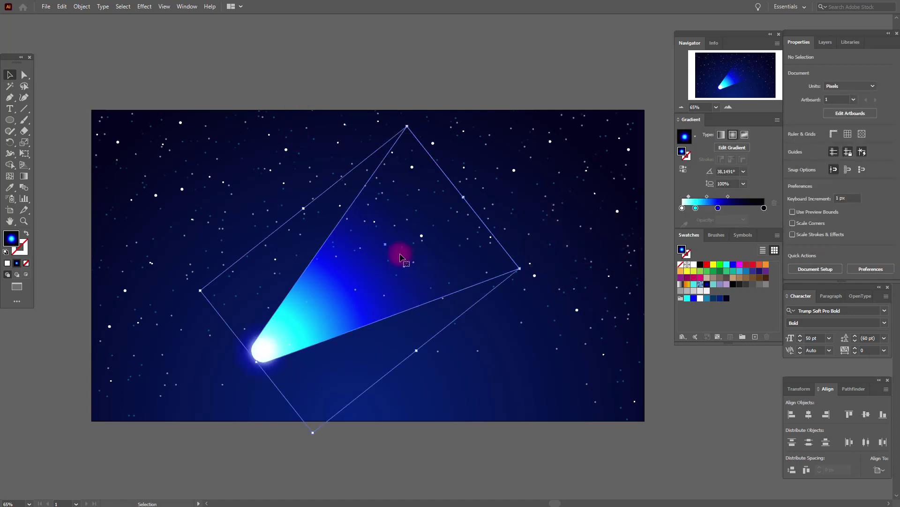
Step: Apply a Gaussian Blur of about 4.7 px to the comet tail
click(144, 6)
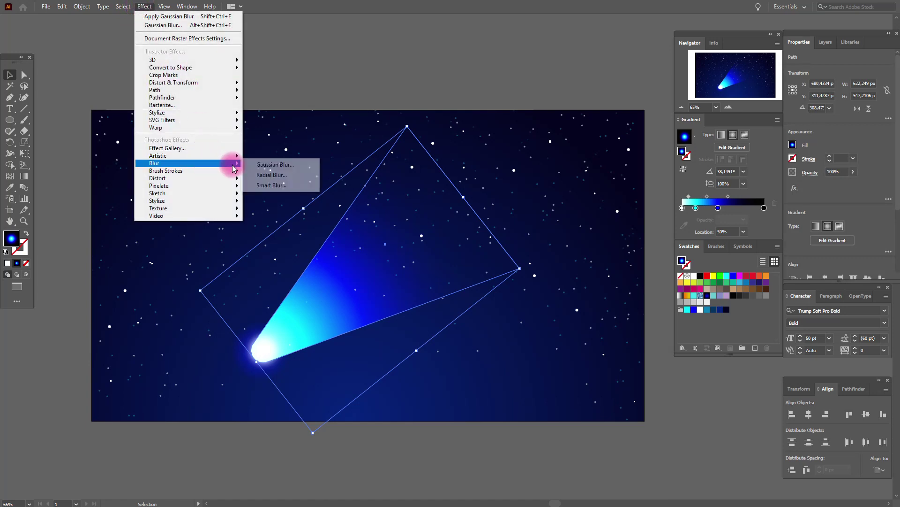
click(255, 165)
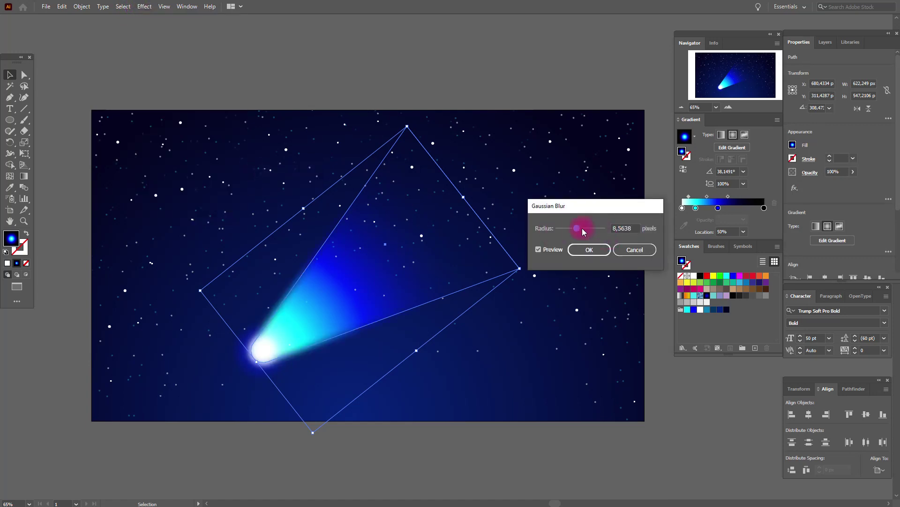
drag(575, 229, 571, 231)
click(603, 250)
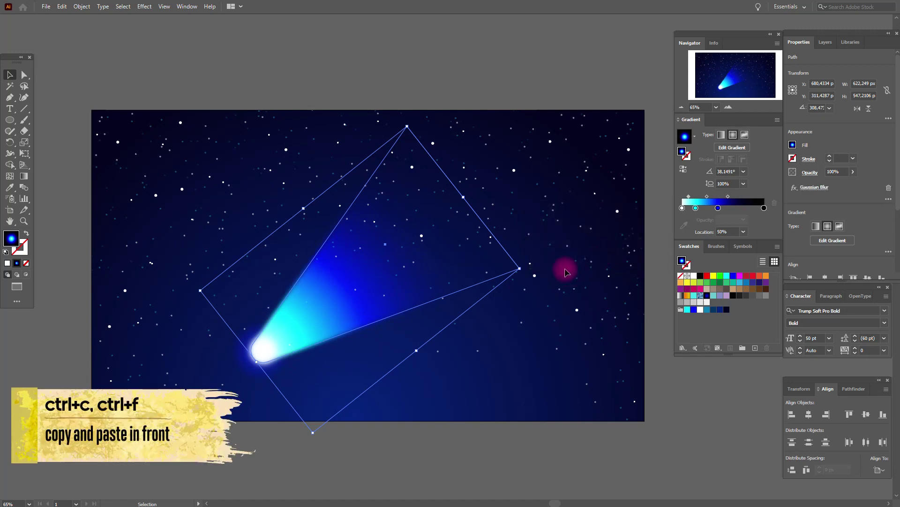
Step: Copy the blurred tail and paste a duplicate in front with Ctrl+C, Ctrl+F
key(a)
key(ctrl+c)
key(ctrl+f)
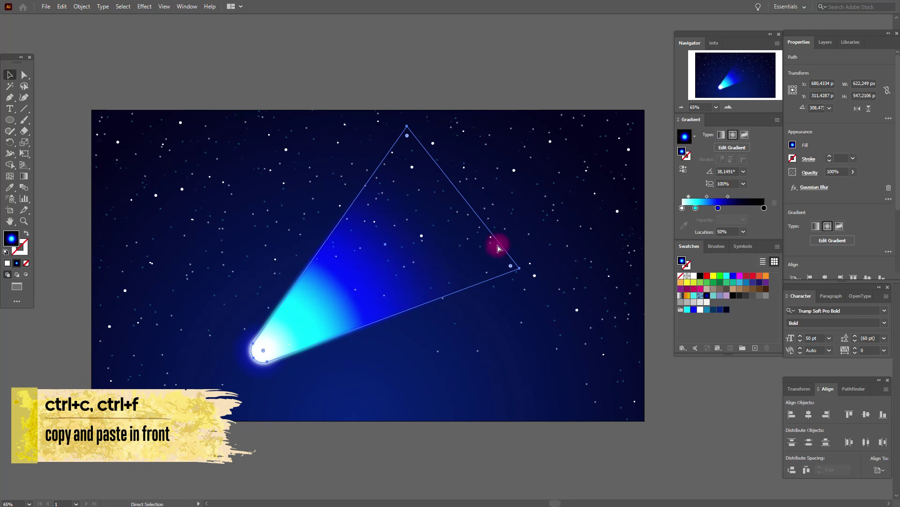
Step: Enlarge the front tail copy toward the upper left and lower right
key(v)
drag(305, 211, 286, 201)
drag(417, 350, 427, 364)
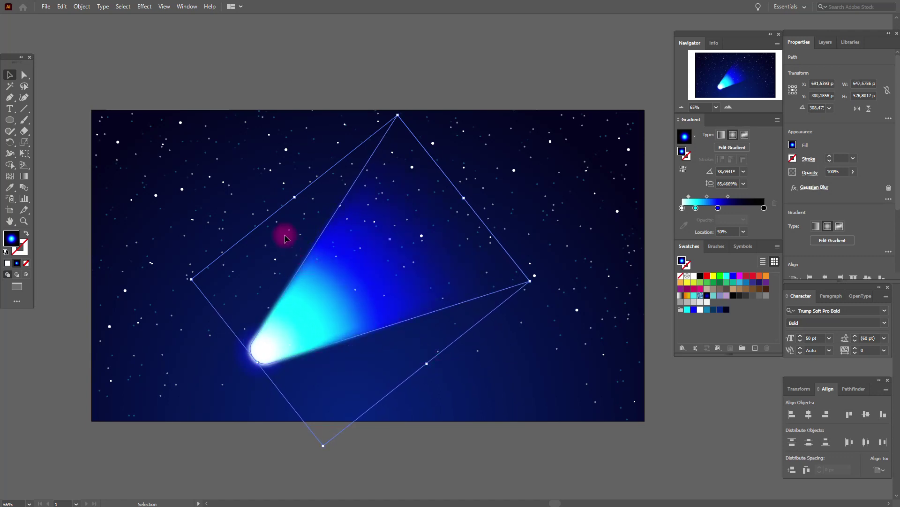
drag(294, 198, 283, 191)
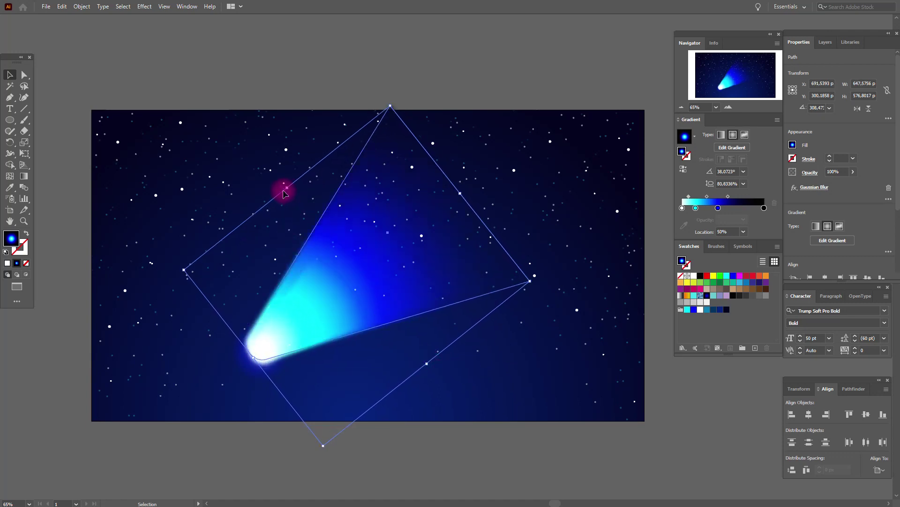
drag(428, 364, 432, 370)
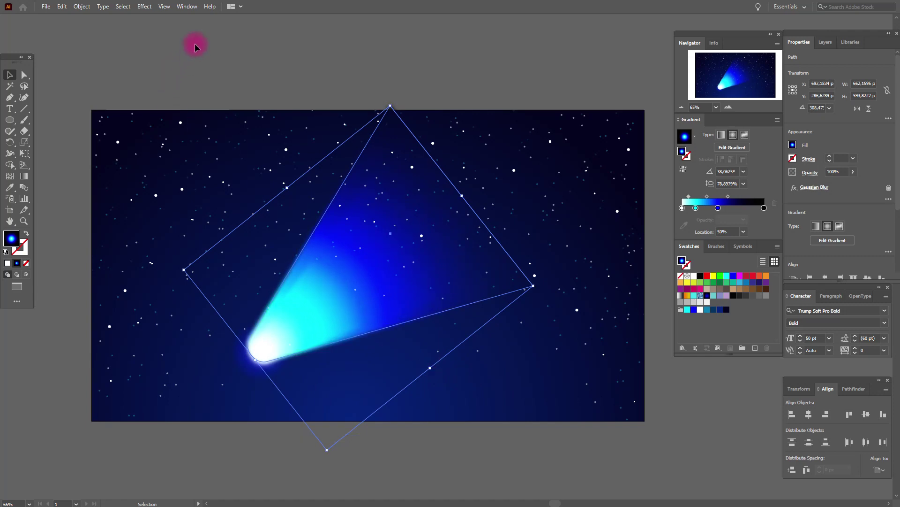
Step: Raise the tail copy's Gaussian Blur radius to about 19.5 px
click(144, 10)
mouse_move(181, 163)
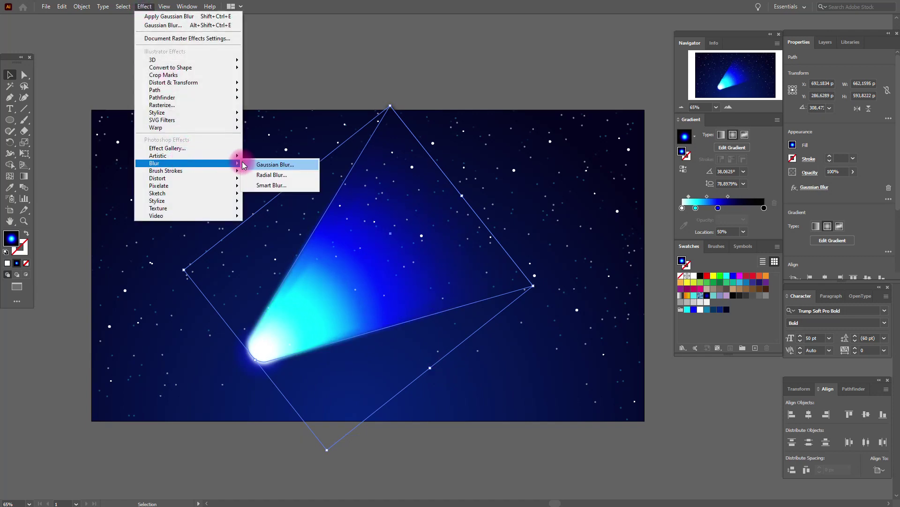
click(291, 165)
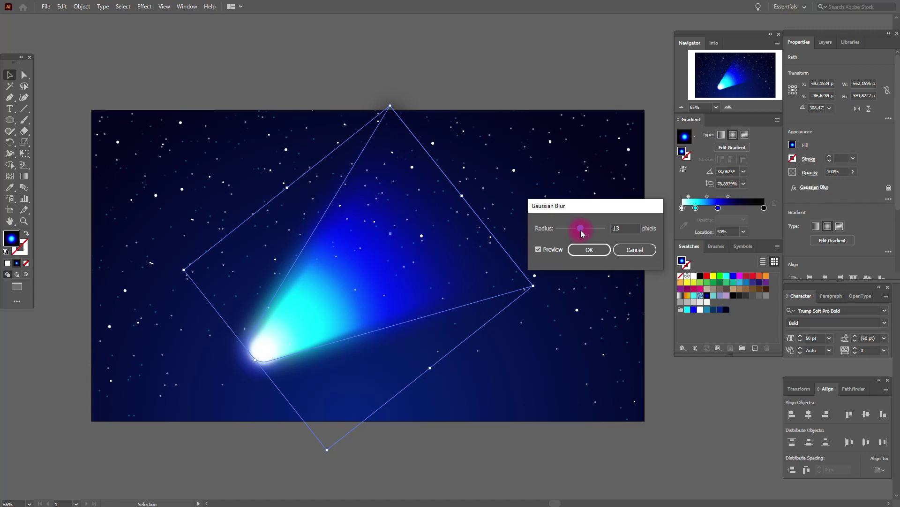
drag(581, 230, 581, 230)
click(585, 249)
click(398, 85)
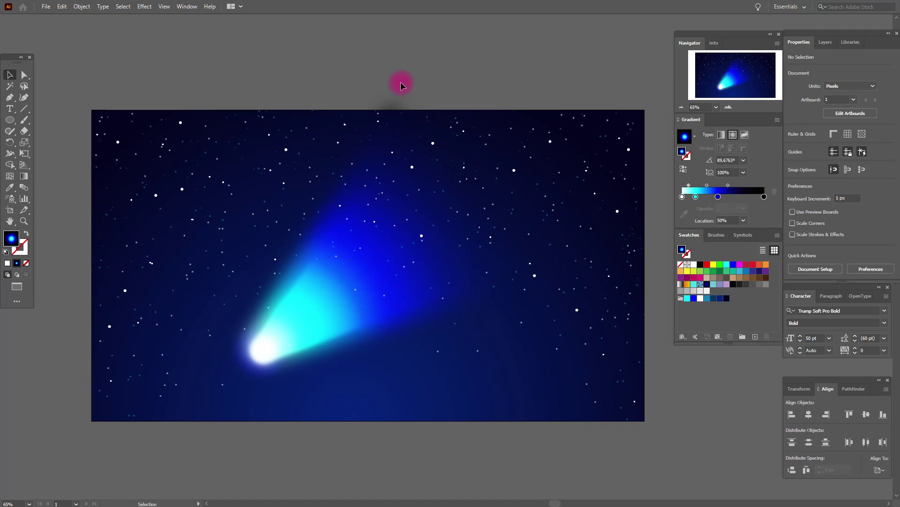
Step: Scale the whole comet down to about 640 px wide and shift it down-left
drag(212, 83, 547, 382)
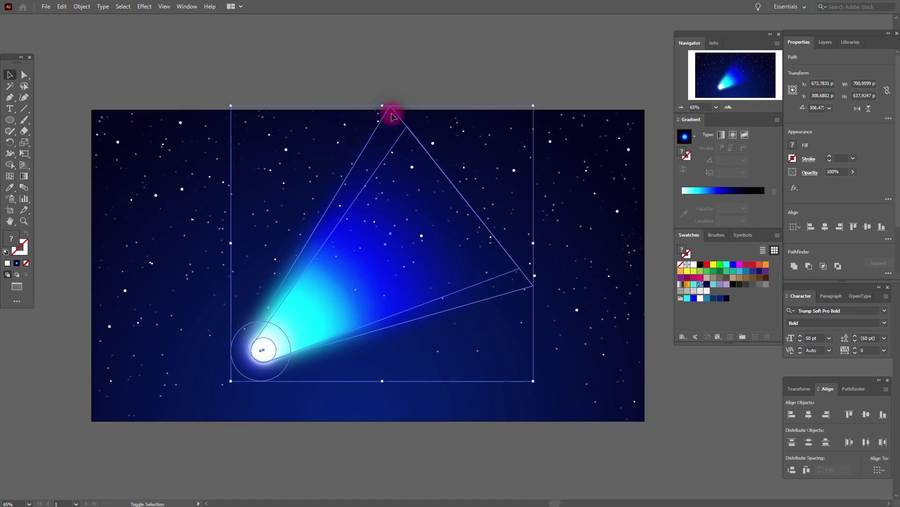
drag(383, 106, 382, 121)
drag(383, 381, 378, 370)
drag(398, 257, 388, 272)
click(417, 96)
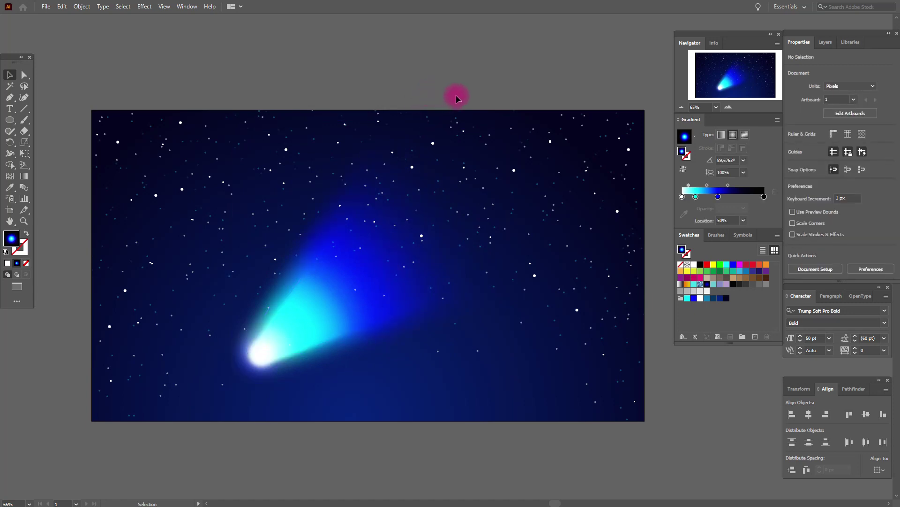
Step: Draw a dark-navy closed fan shape from the comet head with a curved outer edge
click(8, 101)
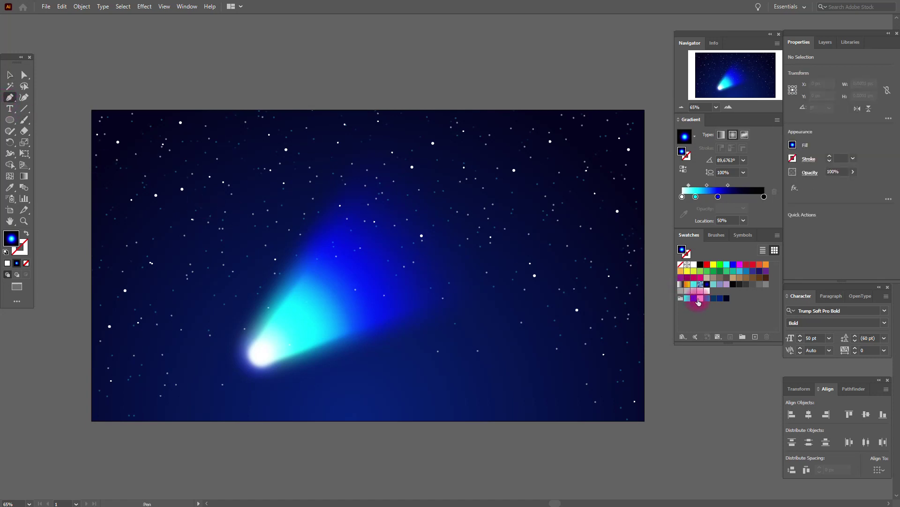
click(727, 299)
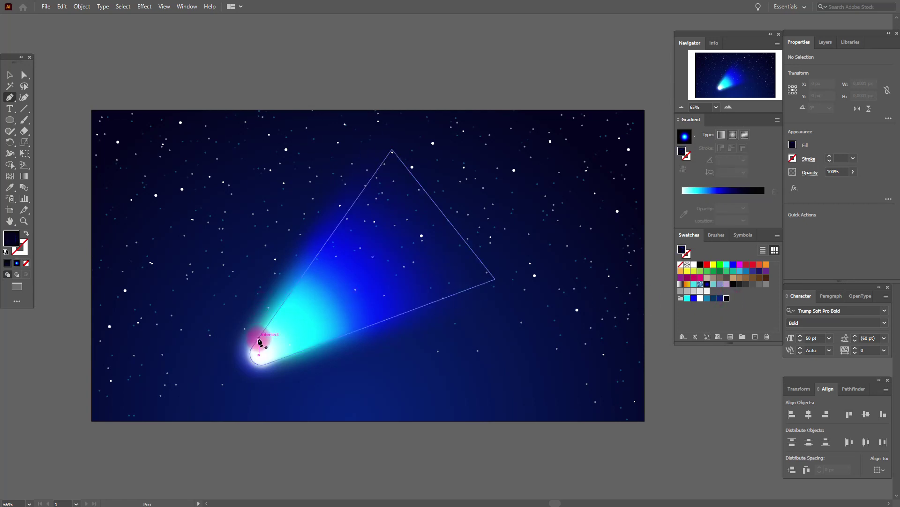
click(259, 338)
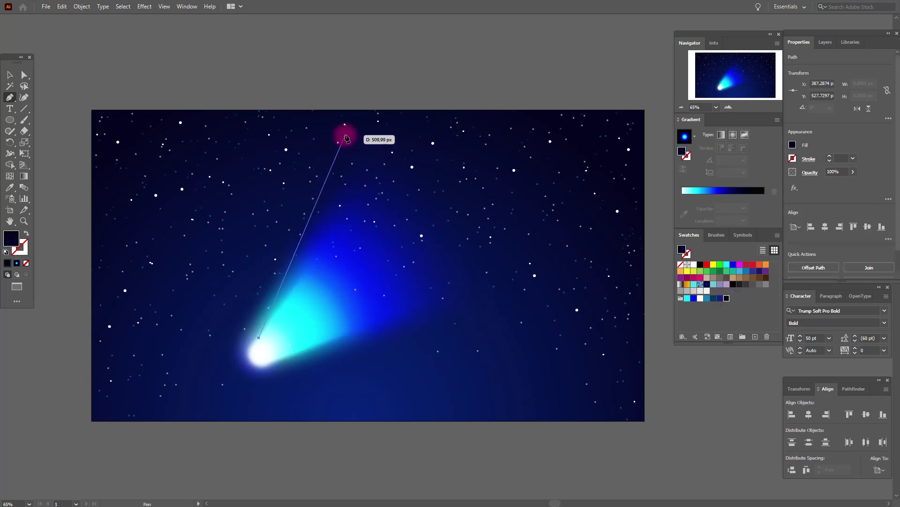
click(331, 127)
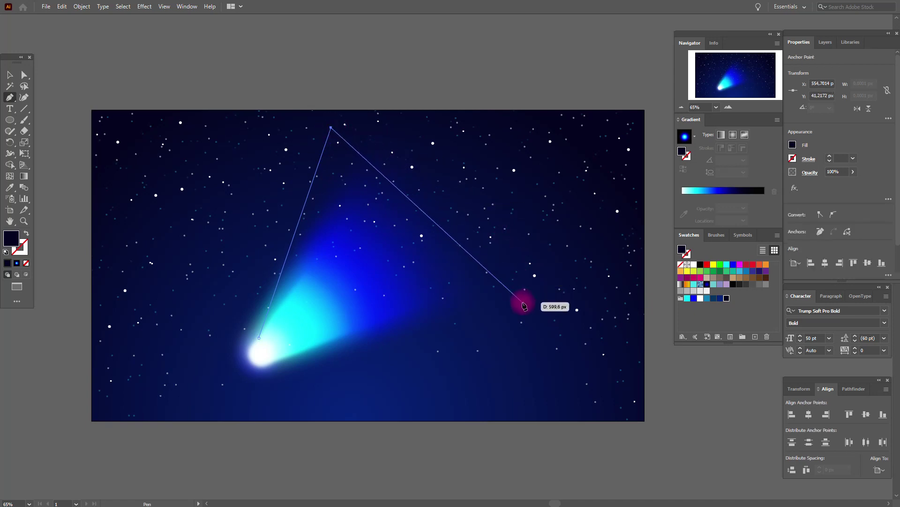
drag(485, 332, 400, 484)
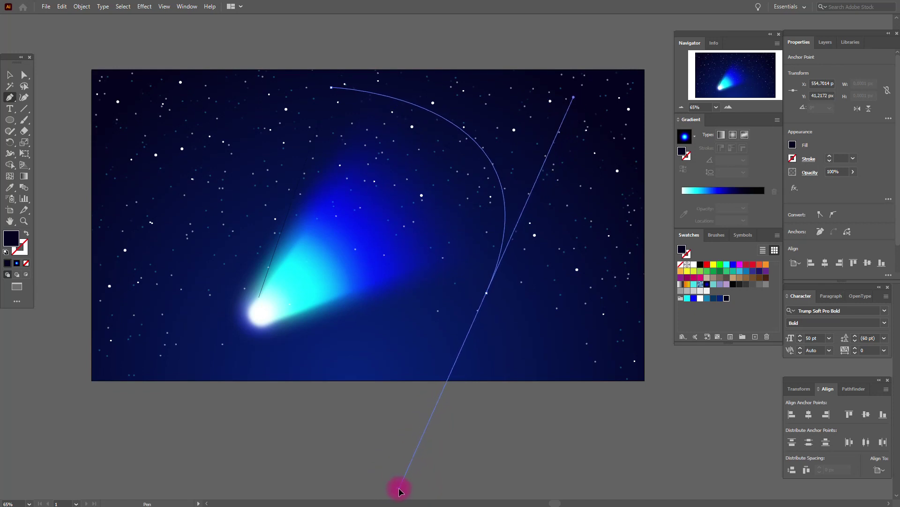
click(483, 294)
click(272, 321)
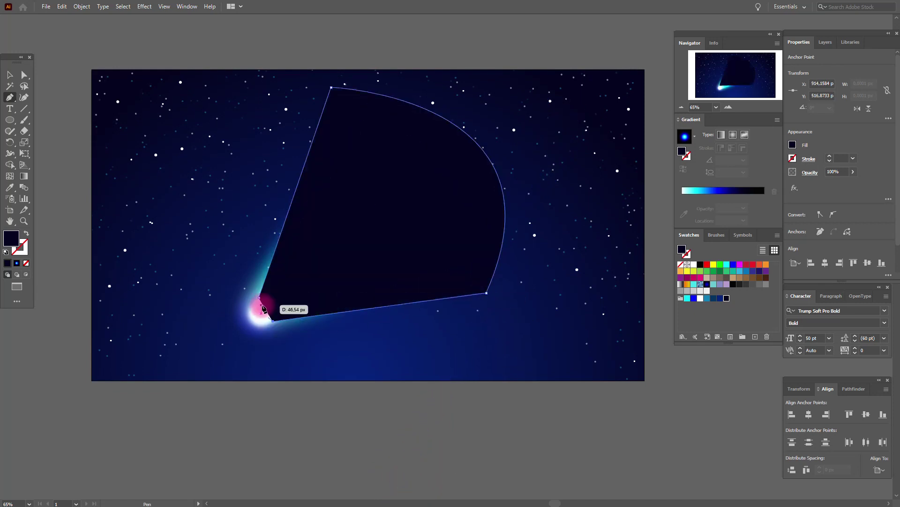
drag(259, 298, 271, 270)
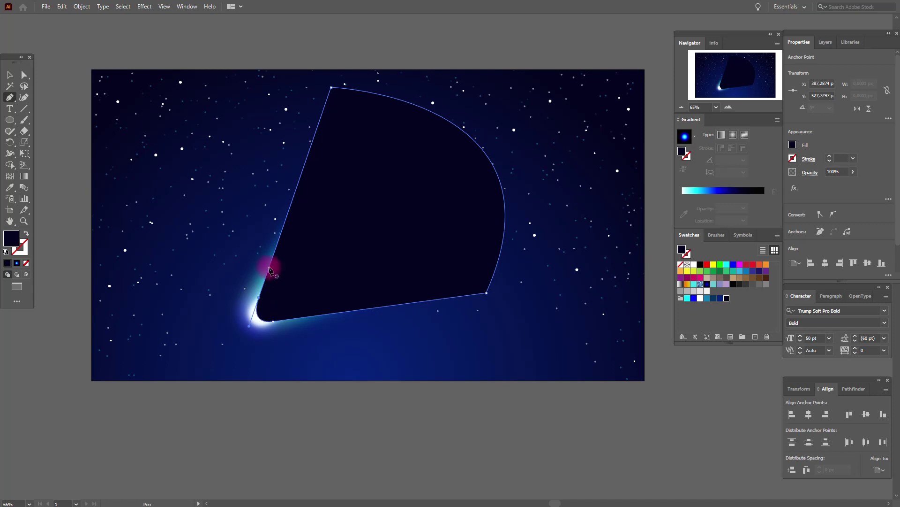
Step: Copy the glow circle's cyan-to-blue radial gradient onto the fan tail with the Eyedropper
click(7, 73)
click(10, 186)
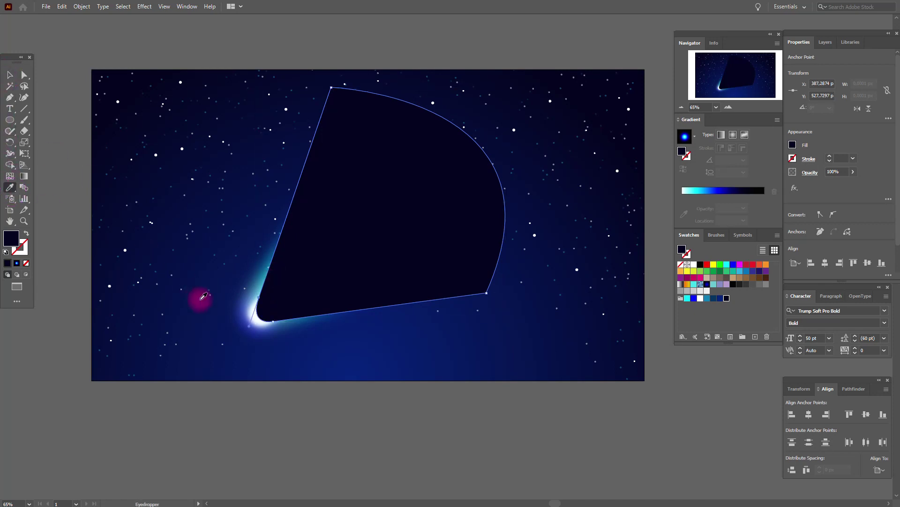
click(232, 326)
click(242, 328)
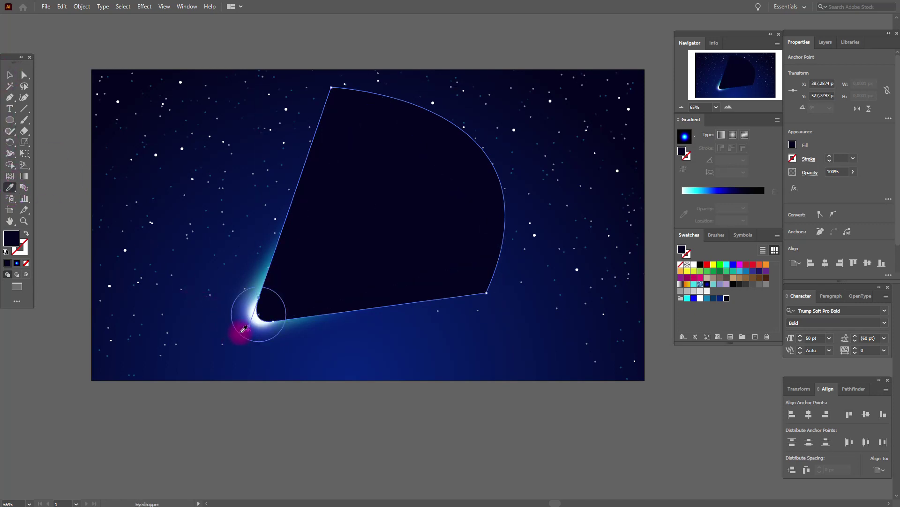
click(244, 329)
click(9, 75)
click(374, 140)
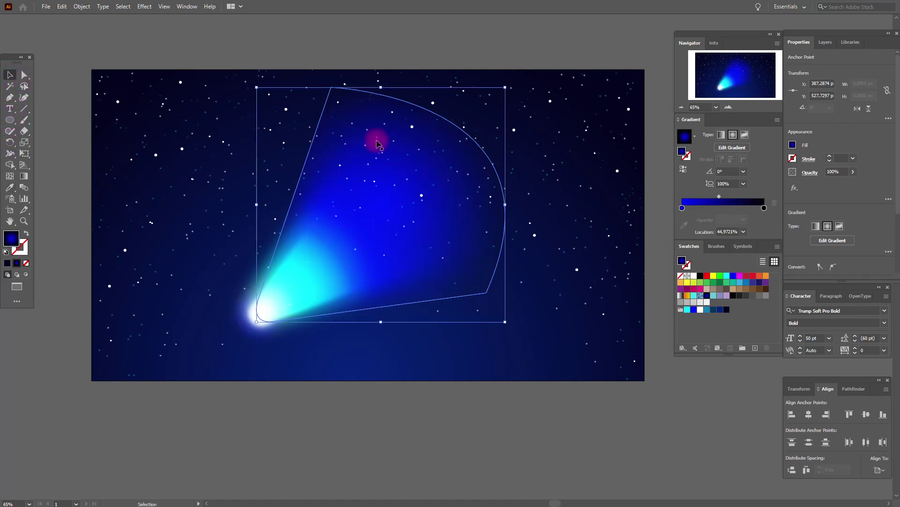
Step: Redraw the fan's radial gradient from the comet head toward the upper right, centred on the head
click(300, 91)
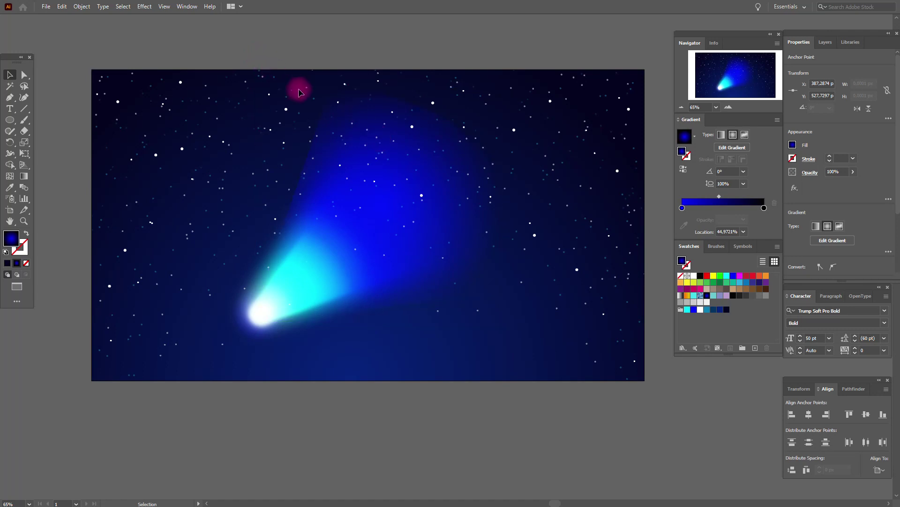
click(333, 114)
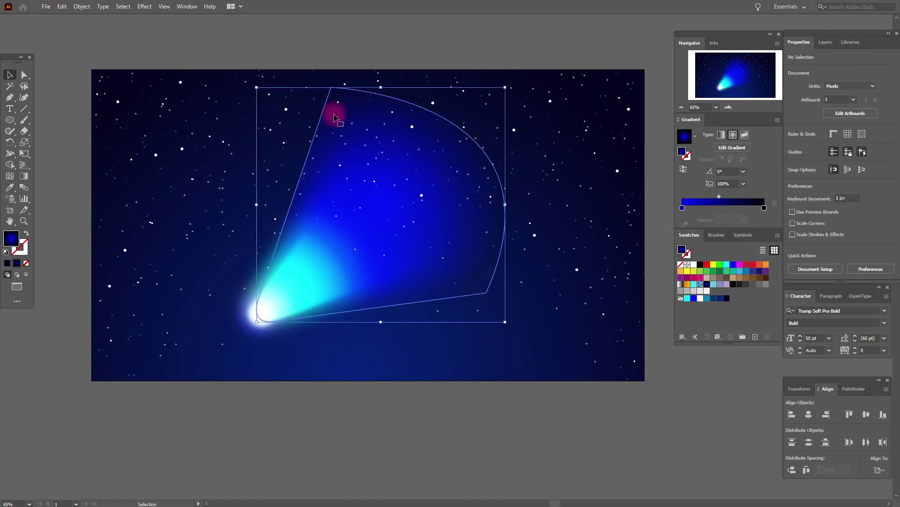
click(709, 178)
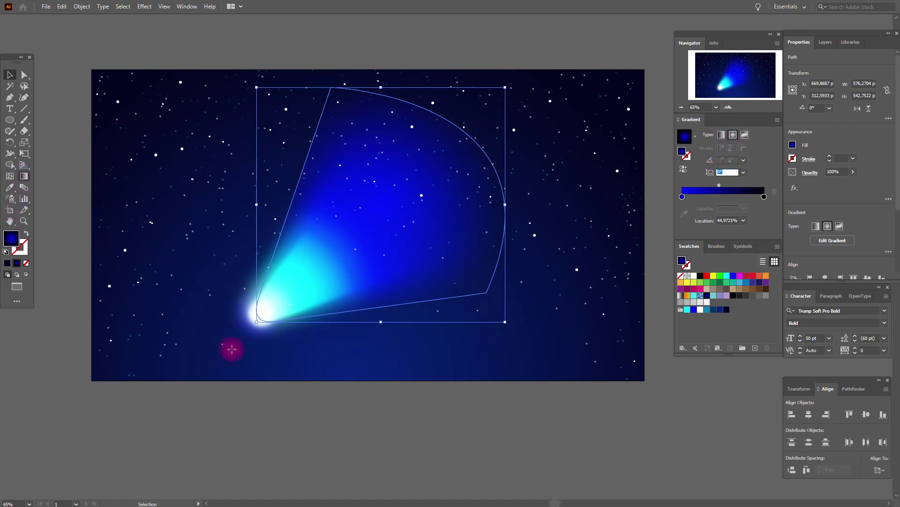
key(g)
drag(233, 348, 371, 202)
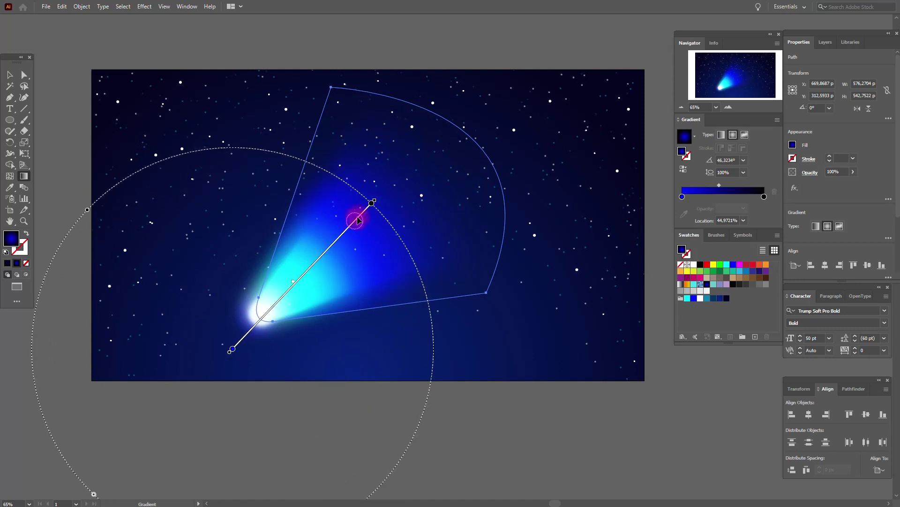
mouse_move(358, 220)
mouse_down()
mouse_move(304, 268)
mouse_move(382, 202)
mouse_move(504, 136)
mouse_move(346, 235)
mouse_move(370, 214)
mouse_up()
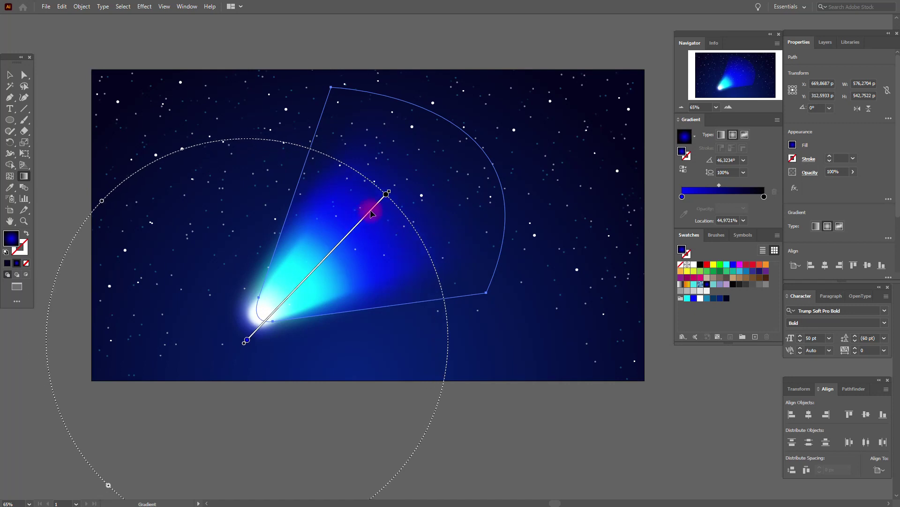
click(7, 75)
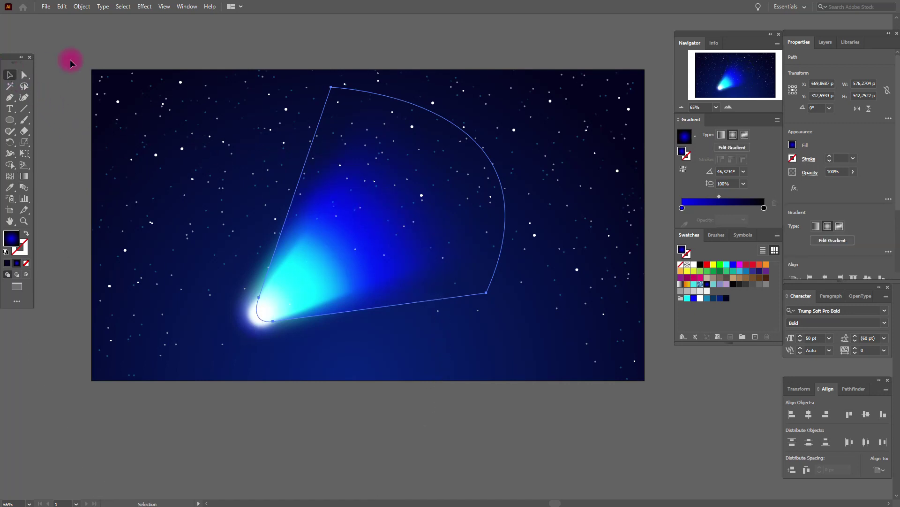
click(89, 55)
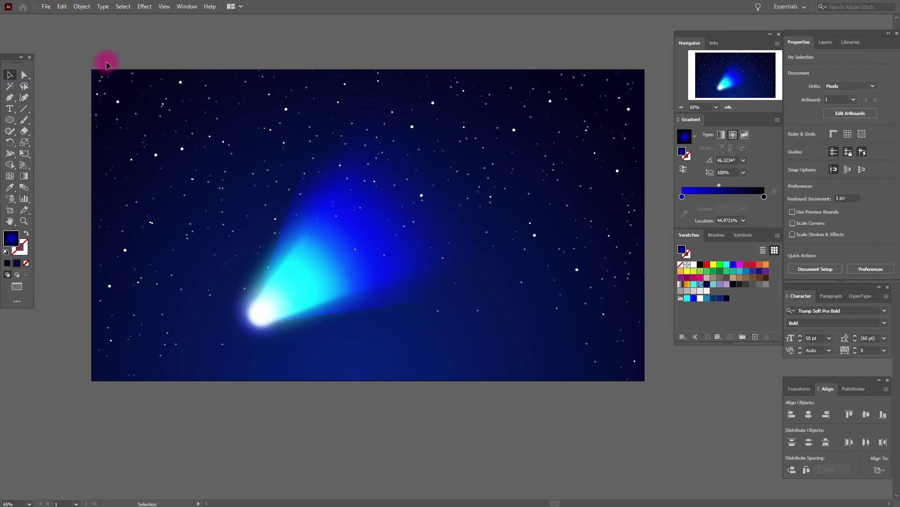
Step: Set the fan tail's opacity to 50% and check its transparency against the comet
click(313, 185)
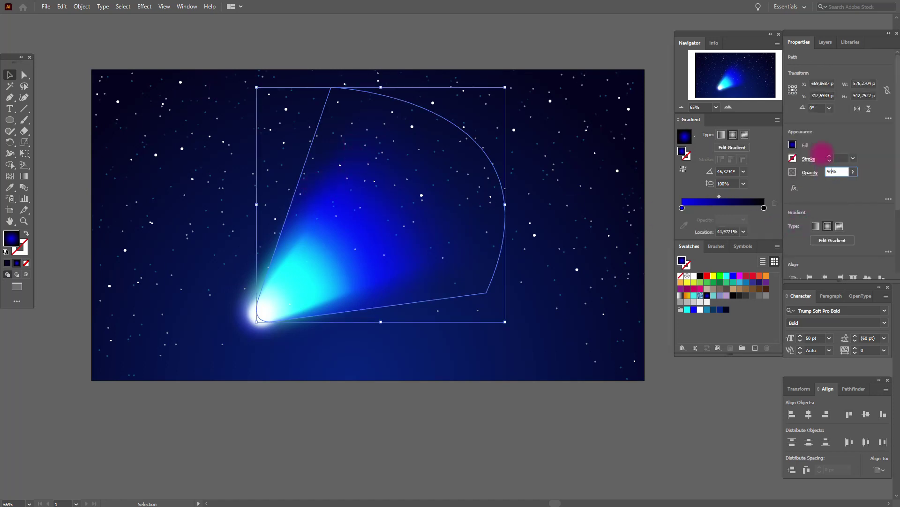
click(264, 43)
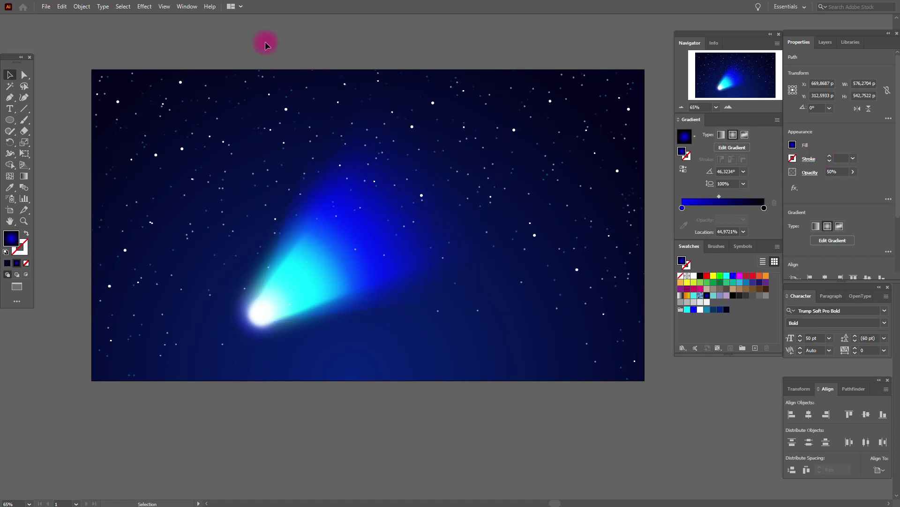
click(302, 202)
Step: Enlarge the fan tail to about 604 × 561 px, rotate it slightly, and realign it over the head
drag(256, 315, 250, 328)
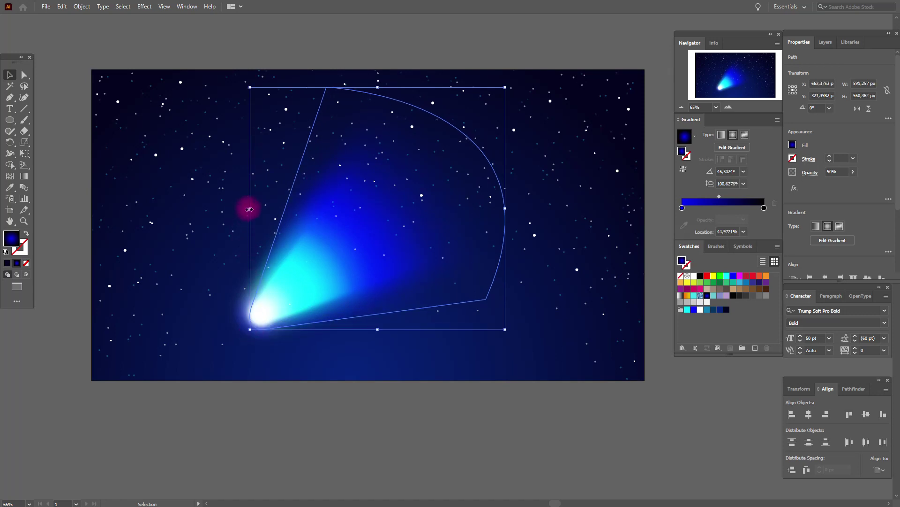
drag(247, 208, 244, 208)
drag(378, 331, 376, 329)
click(390, 401)
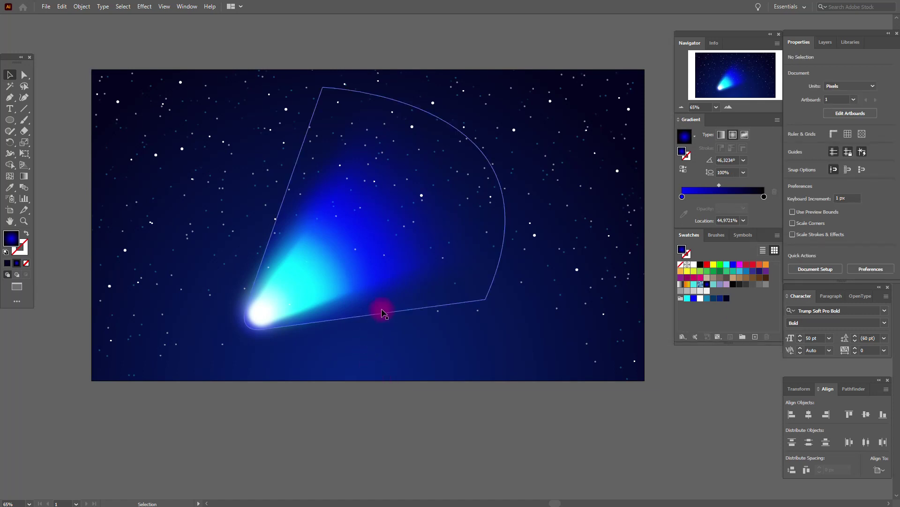
drag(383, 310, 388, 309)
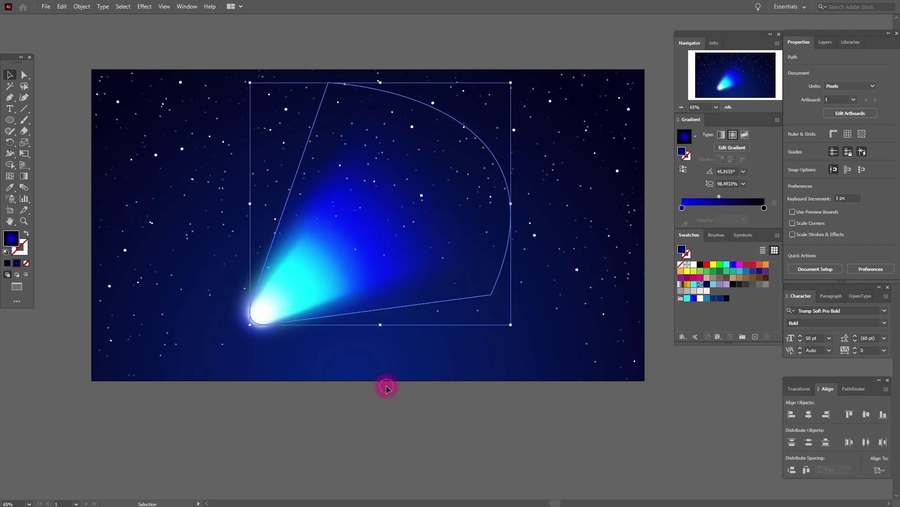
click(386, 385)
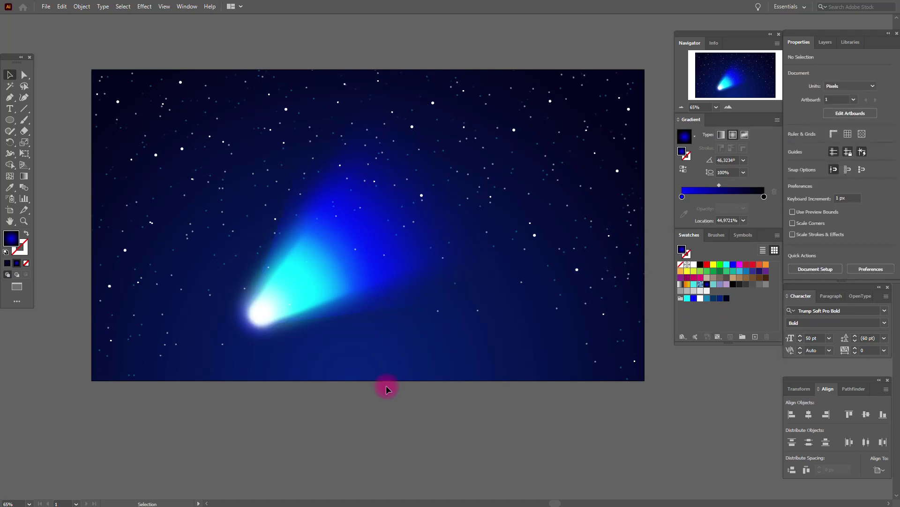